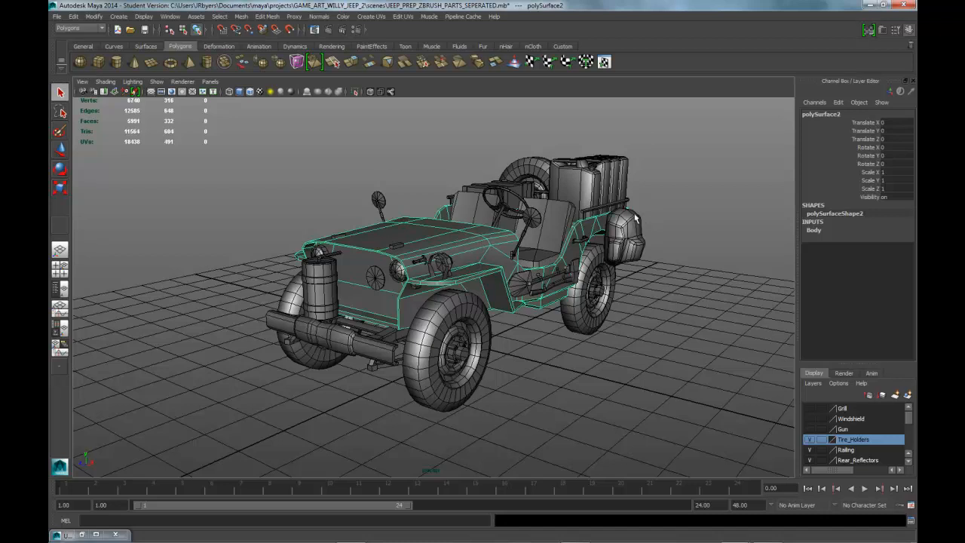
# Step: Select every part of the jeep in the viewport and delete the construction history by type
pyautogui.press('super')
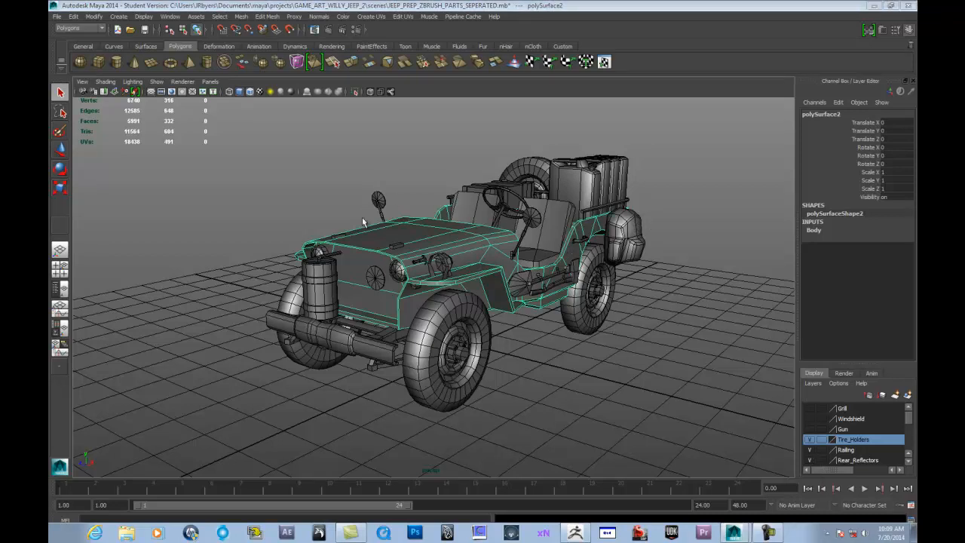
pyautogui.moveTo(278, 149); pyautogui.dragTo(668, 433)
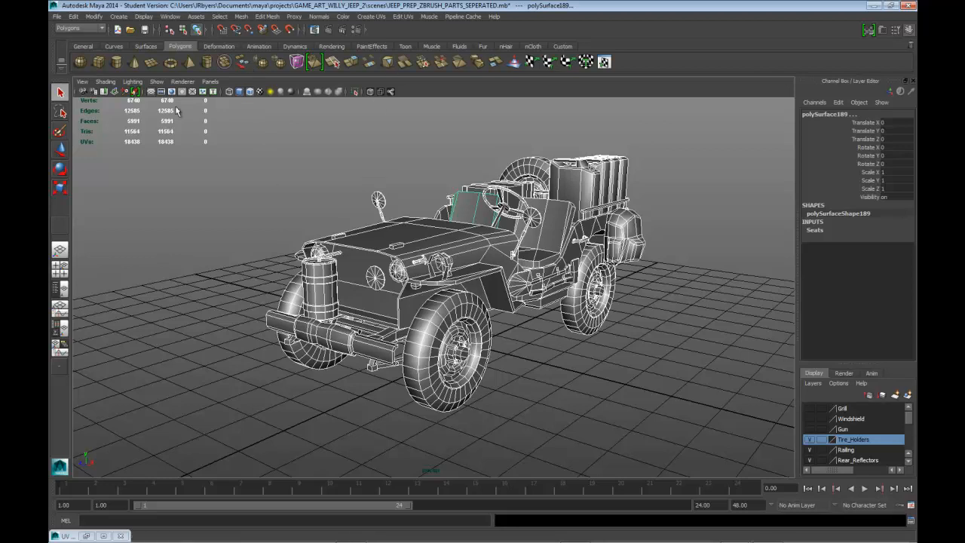
pyautogui.click(74, 16)
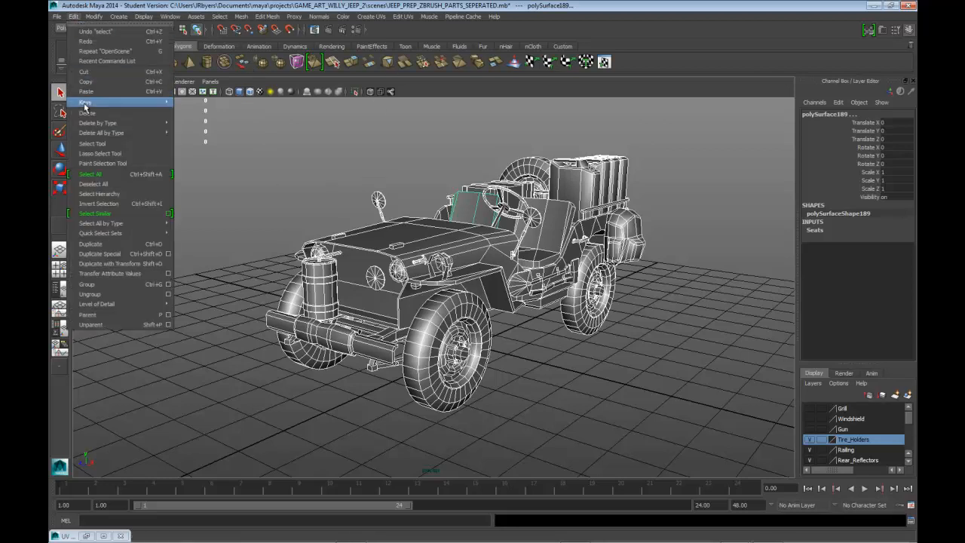
pyautogui.moveTo(127, 124)
pyautogui.click(194, 129)
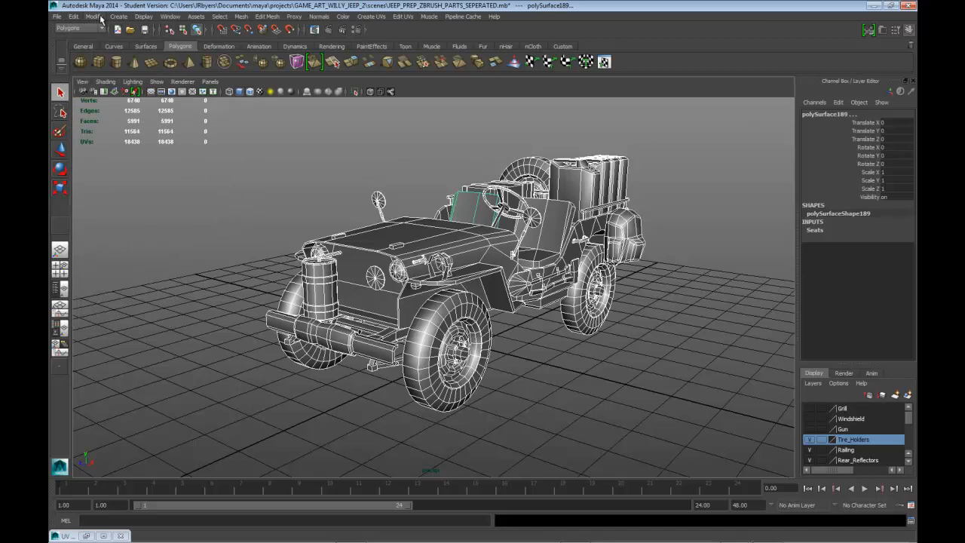
pyautogui.click(95, 16)
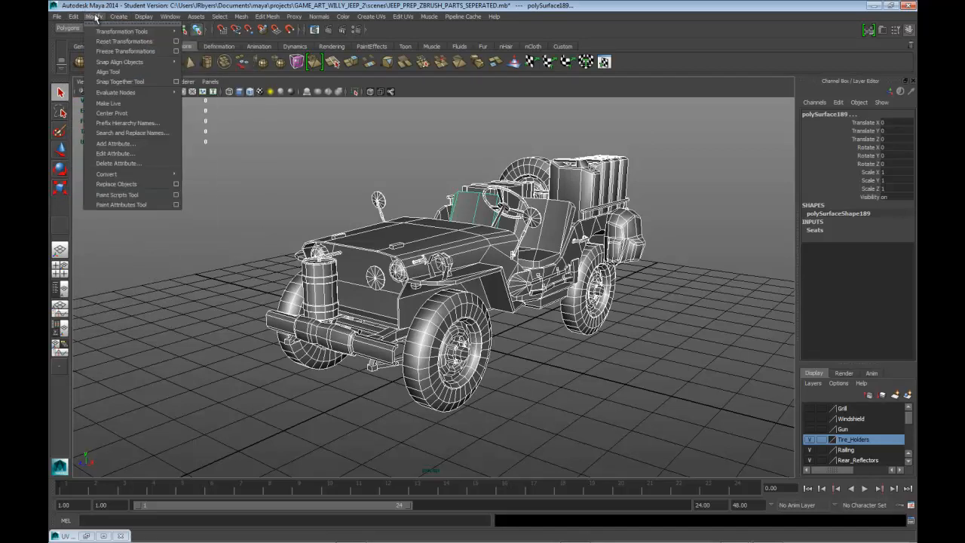
pyautogui.click(661, 353)
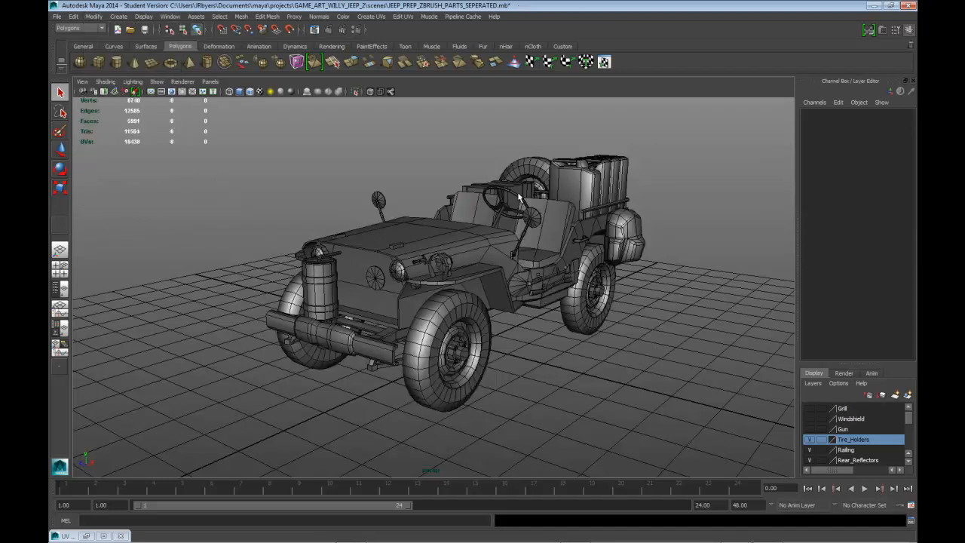
pyautogui.click(480, 329)
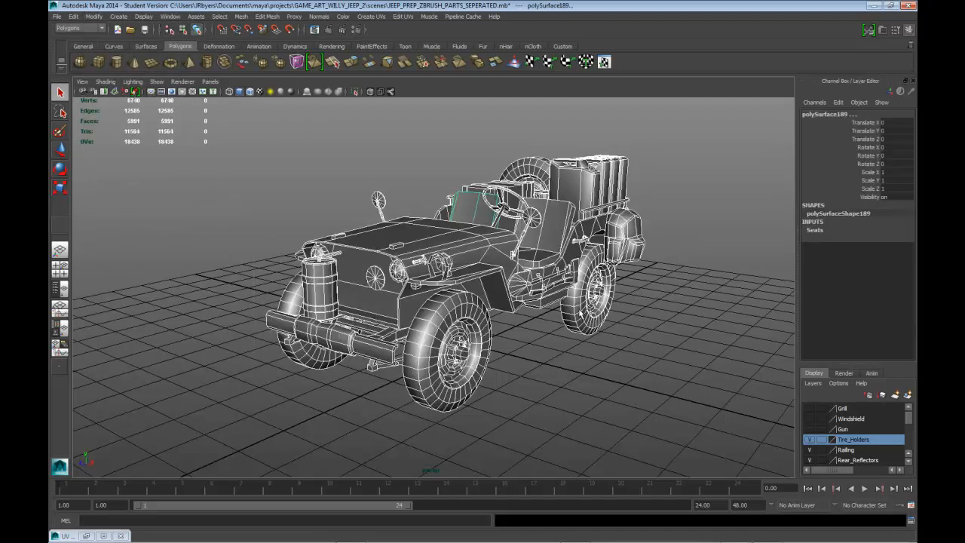
# Step: Select individual jeep parts one after another, such as headlights, water tank, steering wheel, gas tanks and tires, to examine how the model is separated
pyautogui.click(425, 234)
pyautogui.click(394, 272)
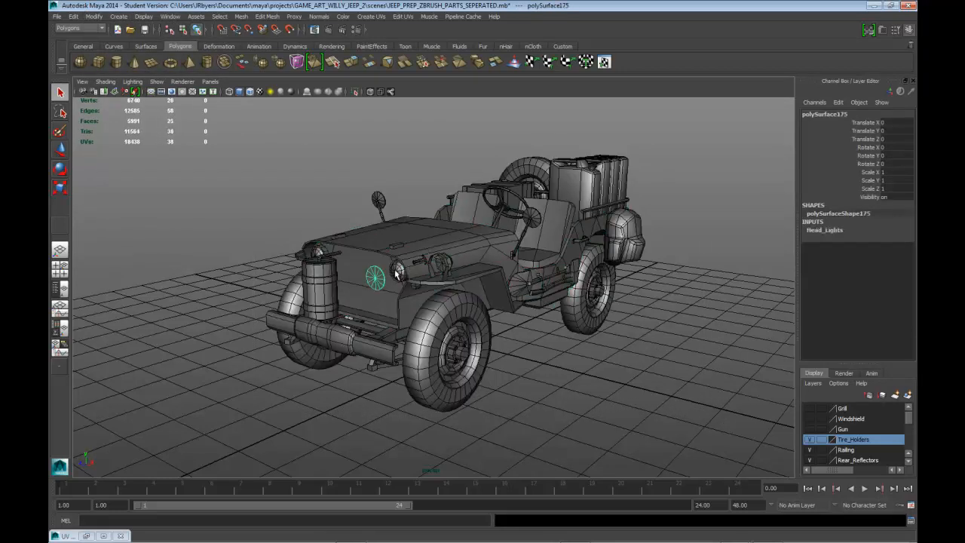
pyautogui.click(317, 270)
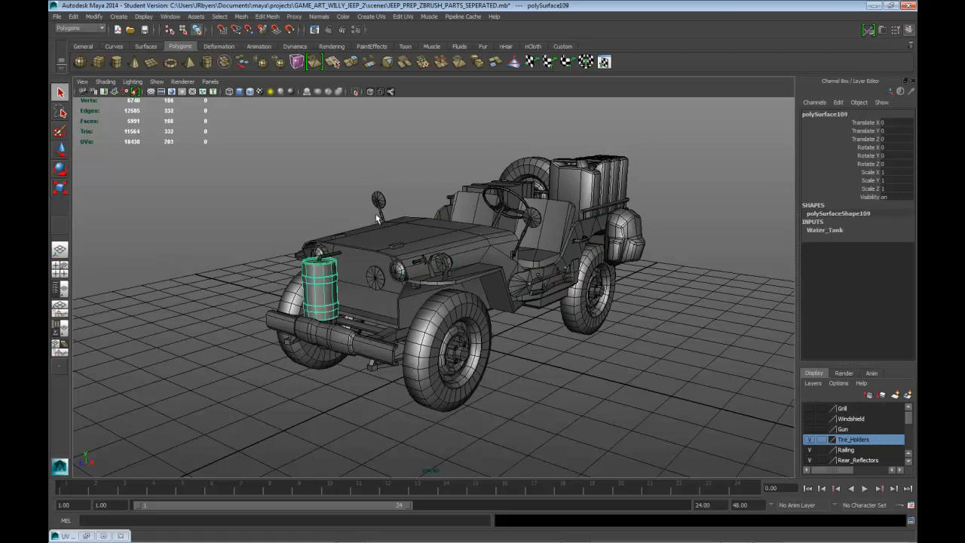
pyautogui.click(380, 202)
pyautogui.click(501, 208)
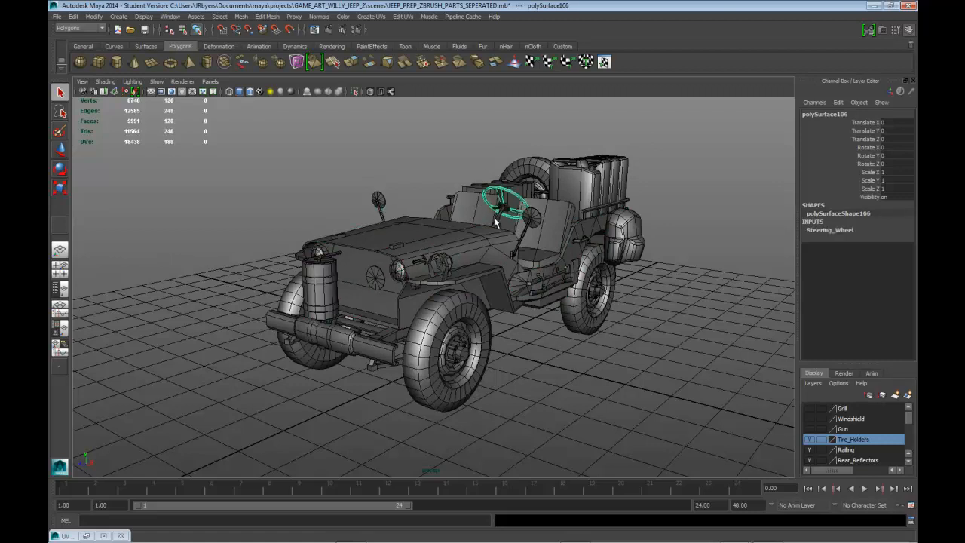
pyautogui.click(569, 190)
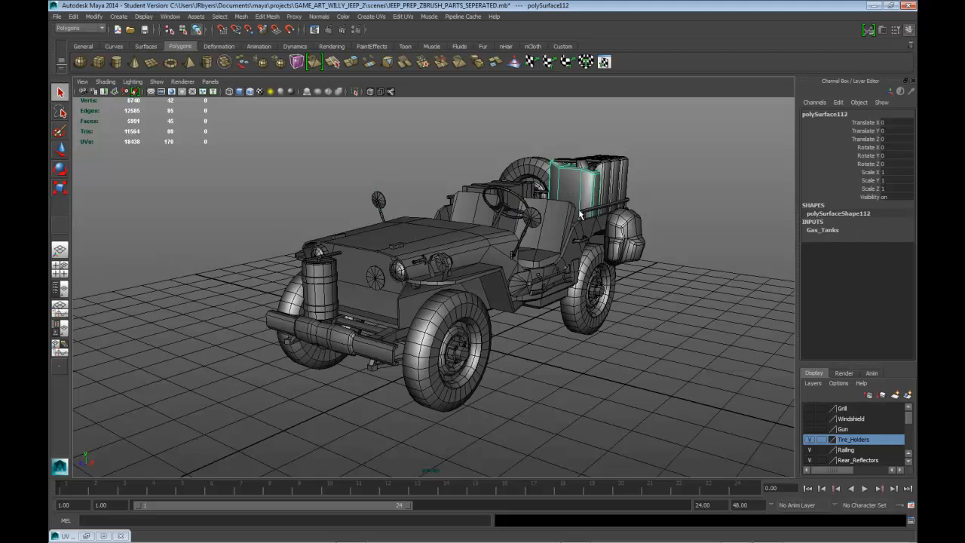
pyautogui.click(620, 237)
pyautogui.click(579, 240)
pyautogui.click(584, 270)
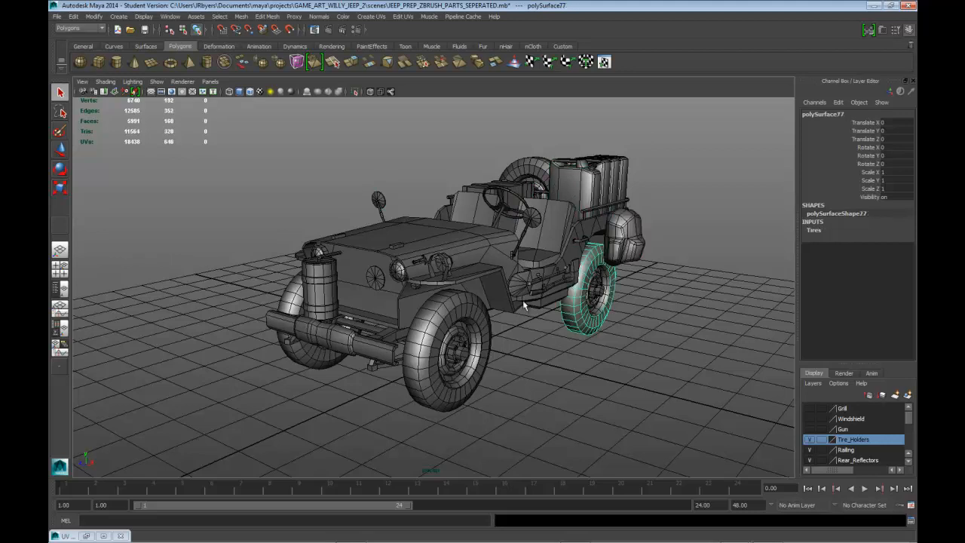
pyautogui.click(459, 311)
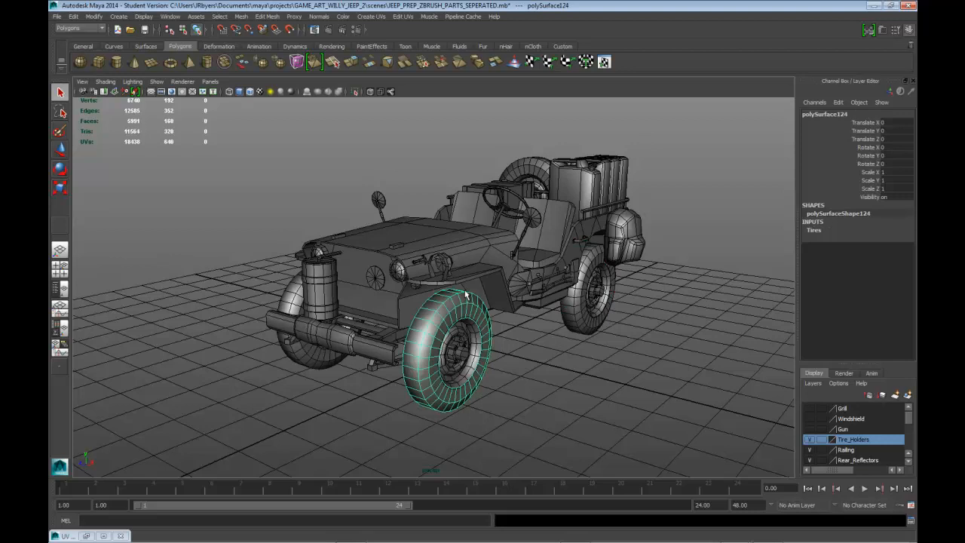
# Step: Select the jeep body and open the UV Snapshot options for its layout in the UV Texture Editor
pyautogui.click(408, 250)
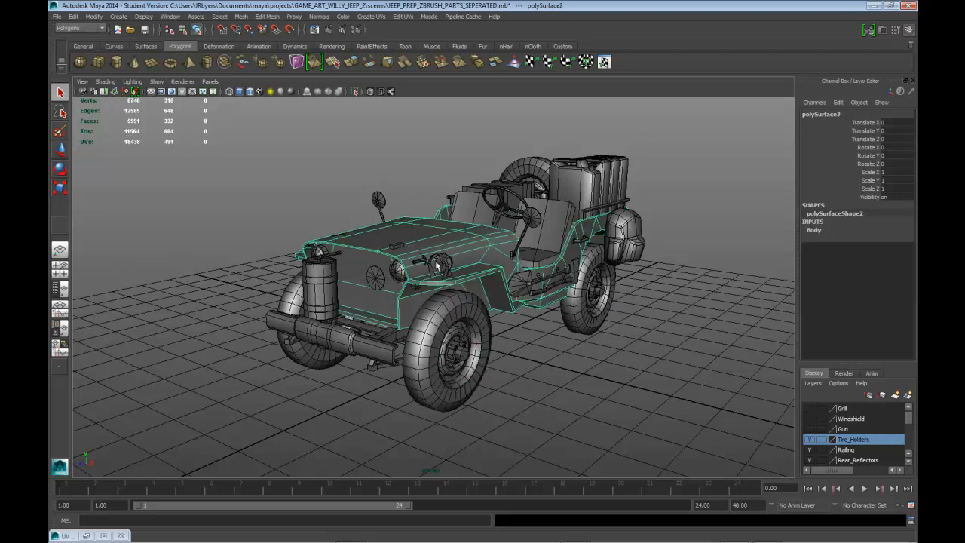
pyautogui.click(101, 536)
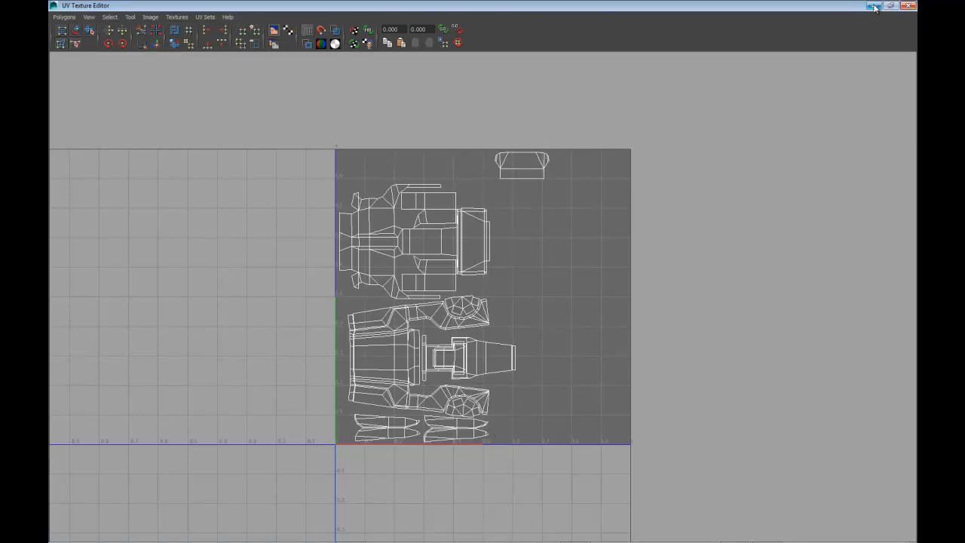
pyautogui.click(64, 17)
pyautogui.click(77, 315)
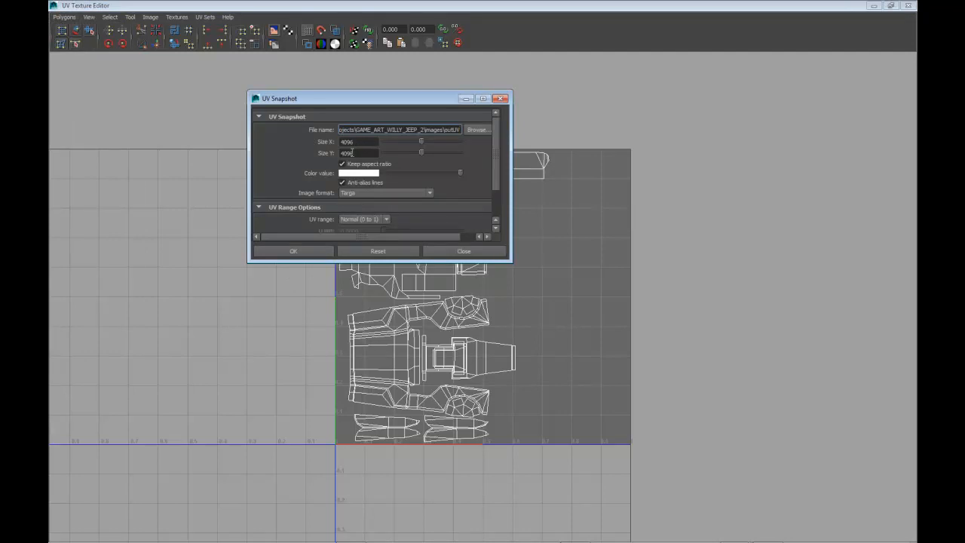
# Step: Examine the UV snapshot's Size X and Size Y settings, close the dialog without exporting and minimize the UV Texture Editor
pyautogui.moveTo(345, 100); pyautogui.dragTo(159, 79)
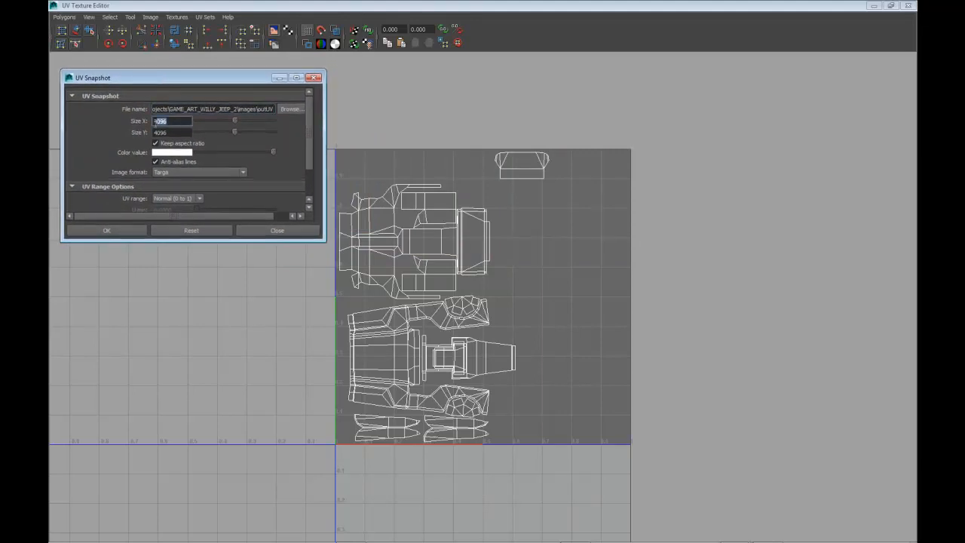
pyautogui.doubleClick(170, 132)
pyautogui.moveTo(180, 120); pyautogui.dragTo(153, 122)
pyautogui.moveTo(187, 81)
pyautogui.mouseDown()
pyautogui.moveTo(178, 64)
pyautogui.moveTo(197, 64)
pyautogui.mouseUp()
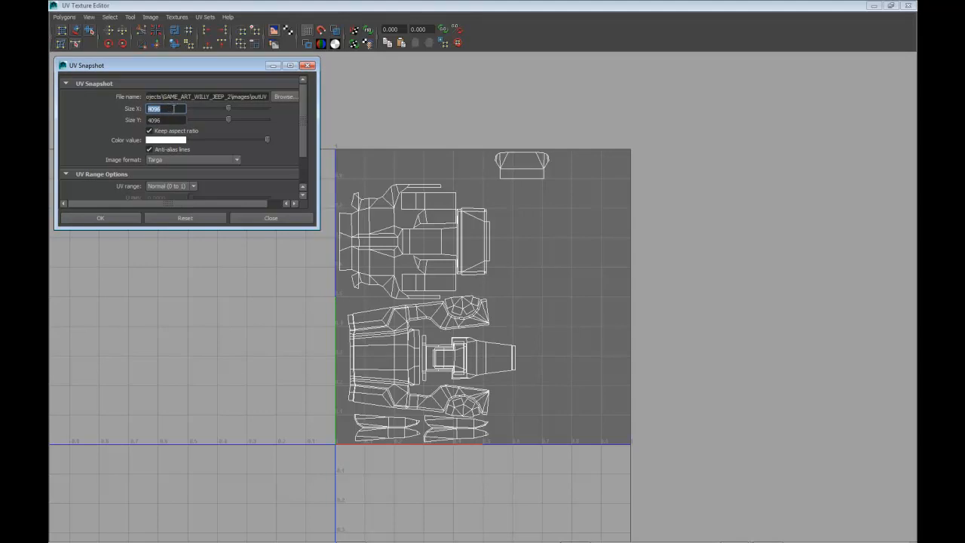
pyautogui.moveTo(185, 66); pyautogui.dragTo(181, 65)
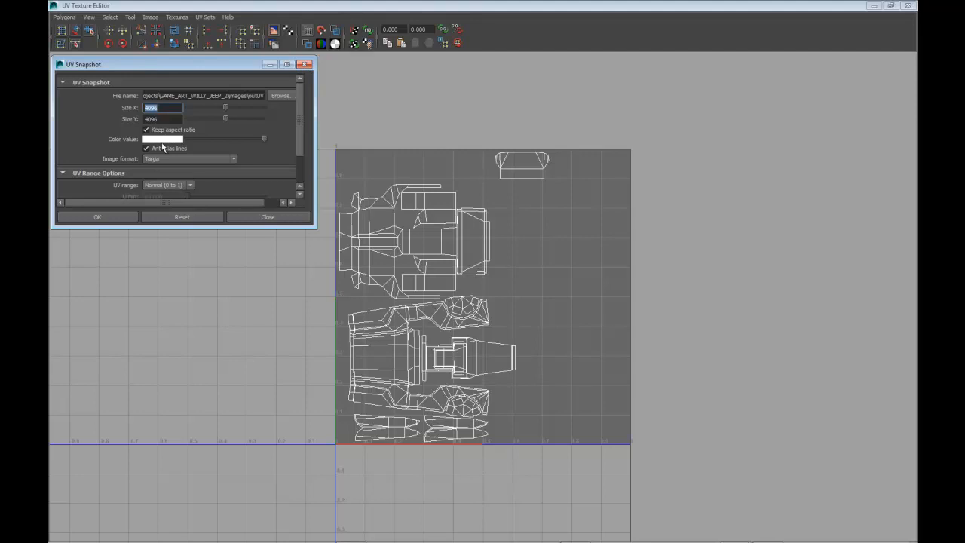
pyautogui.click(304, 65)
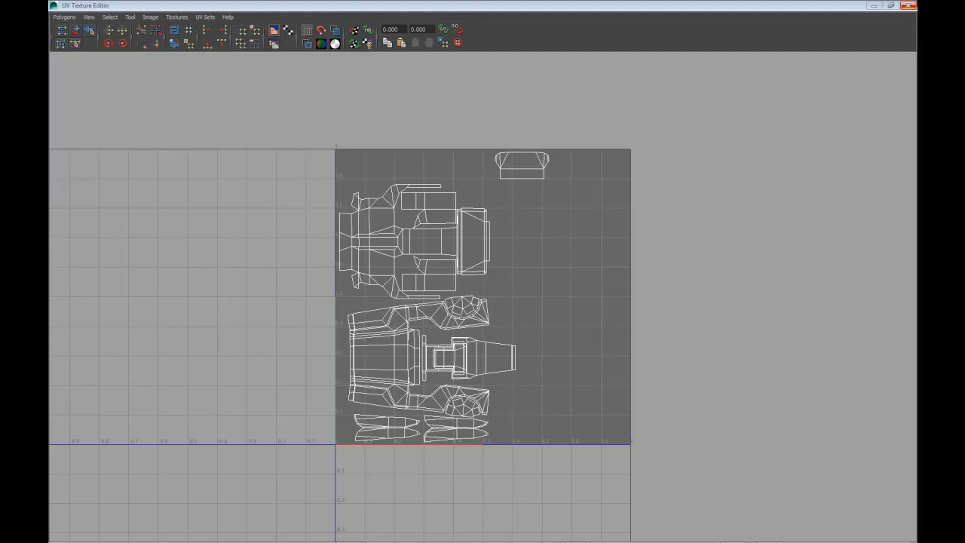
pyautogui.click(874, 5)
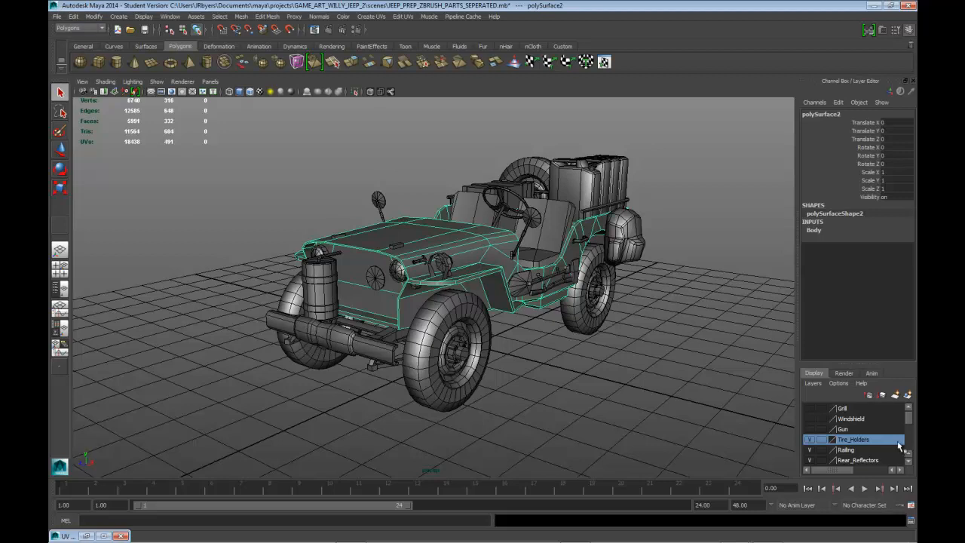
# Step: Check the objExport.mll plug-in's loading settings in the Plug-in Manager, and close the manager
pyautogui.moveTo(910, 420)
pyautogui.mouseDown()
pyautogui.moveTo(911, 455)
pyautogui.moveTo(913, 415)
pyautogui.mouseUp()
pyautogui.click(169, 16)
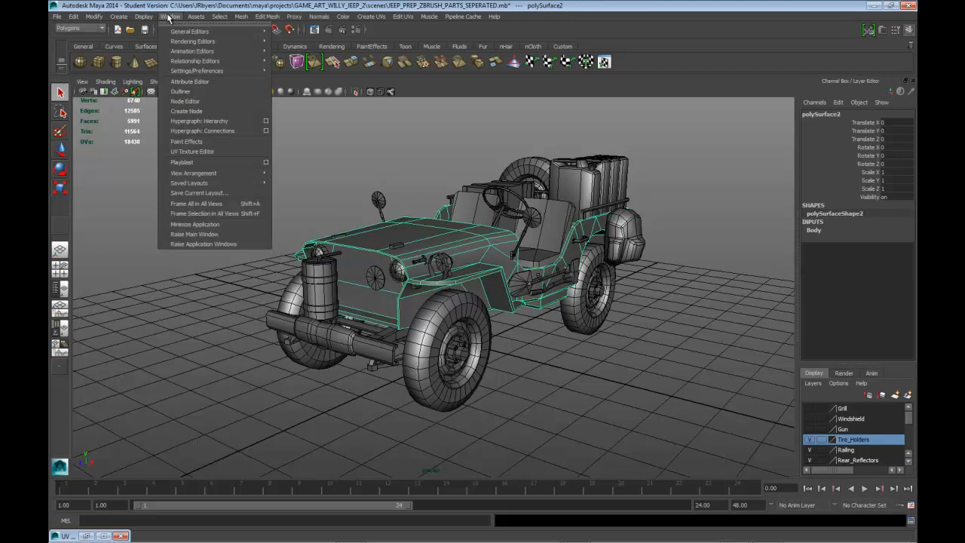
pyautogui.moveTo(184, 71)
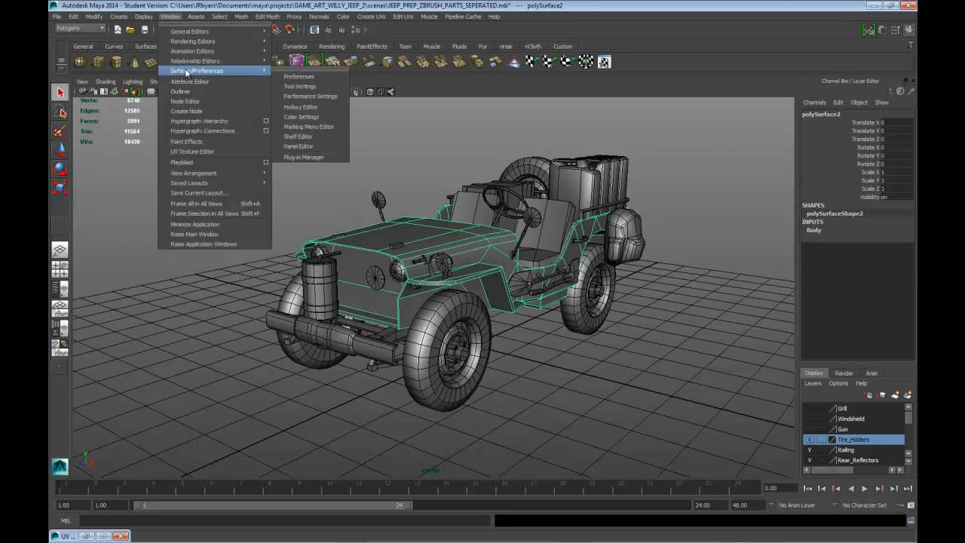
pyautogui.click(308, 160)
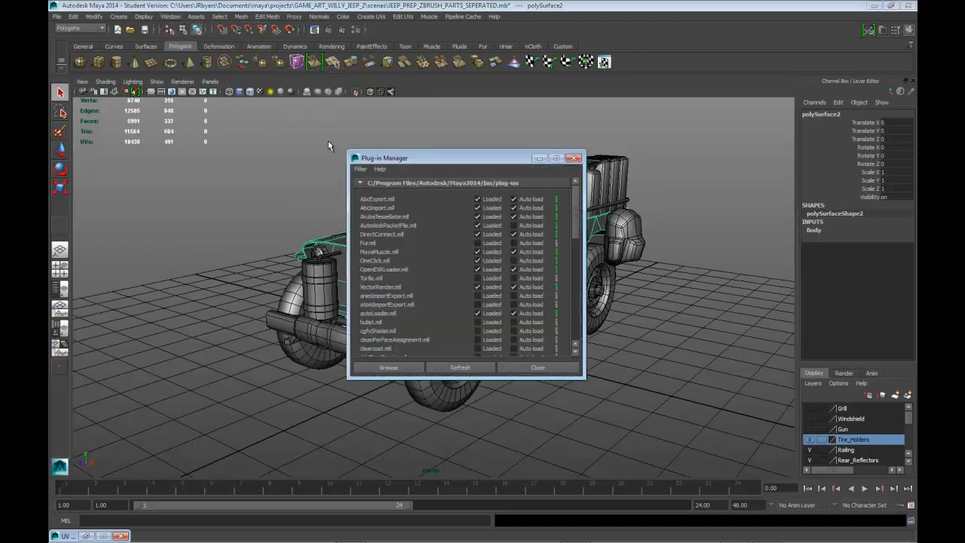
pyautogui.scroll(-3, 572, 247)
pyautogui.scroll(-3, 572, 248)
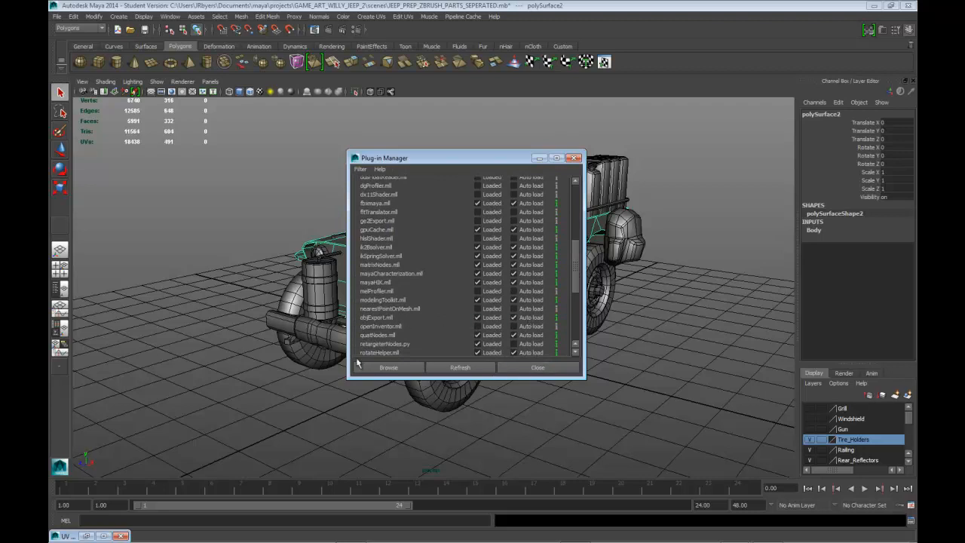
pyautogui.click(575, 159)
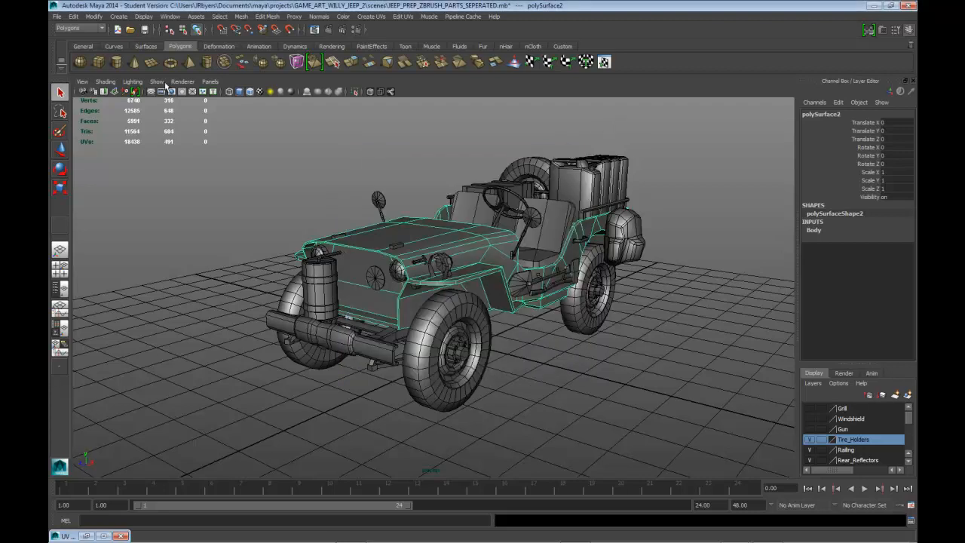
# Step: Export the selected jeep body as OBJexport to ZBrush_Jeep_Body_Low.obj in the scenes folder, replacing the existing file
pyautogui.click(57, 17)
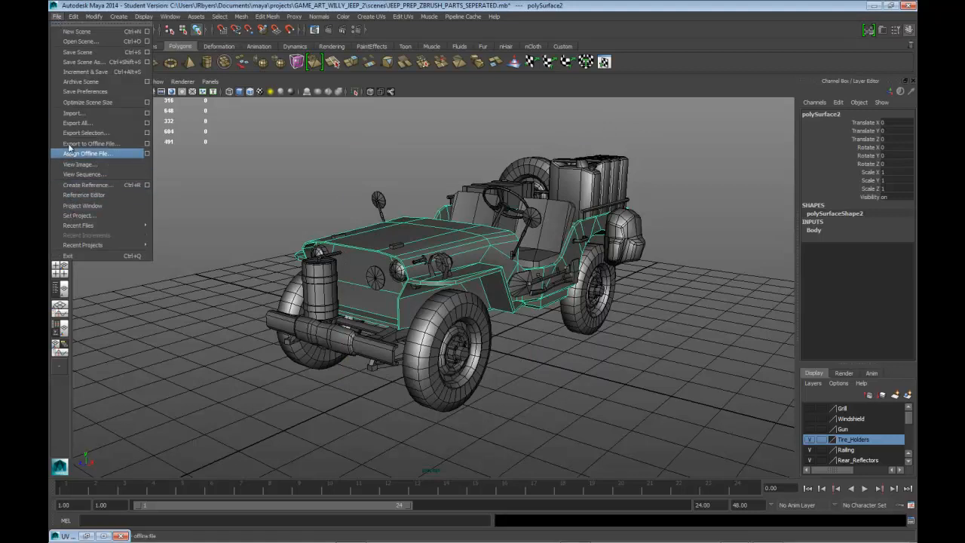
pyautogui.click(147, 133)
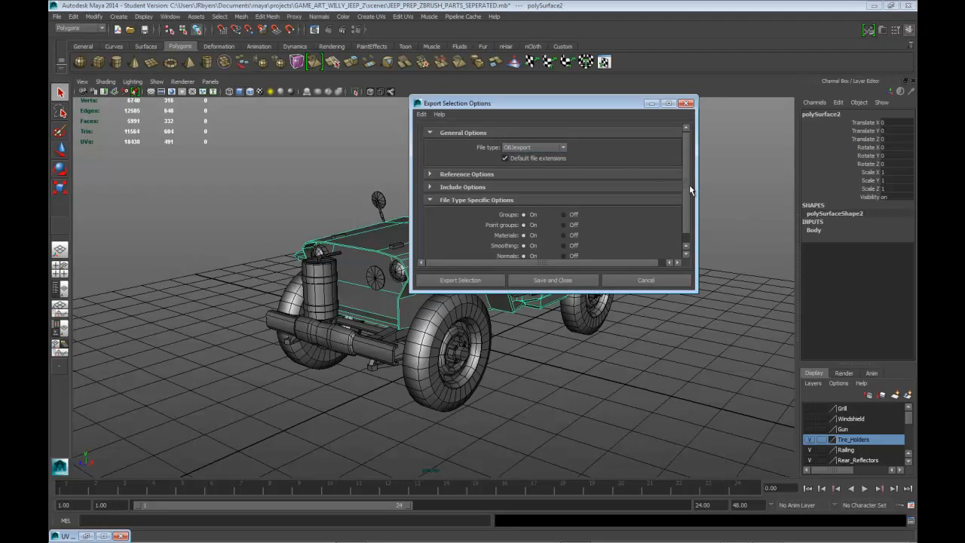
pyautogui.scroll(-1, 690, 190)
pyautogui.click(475, 281)
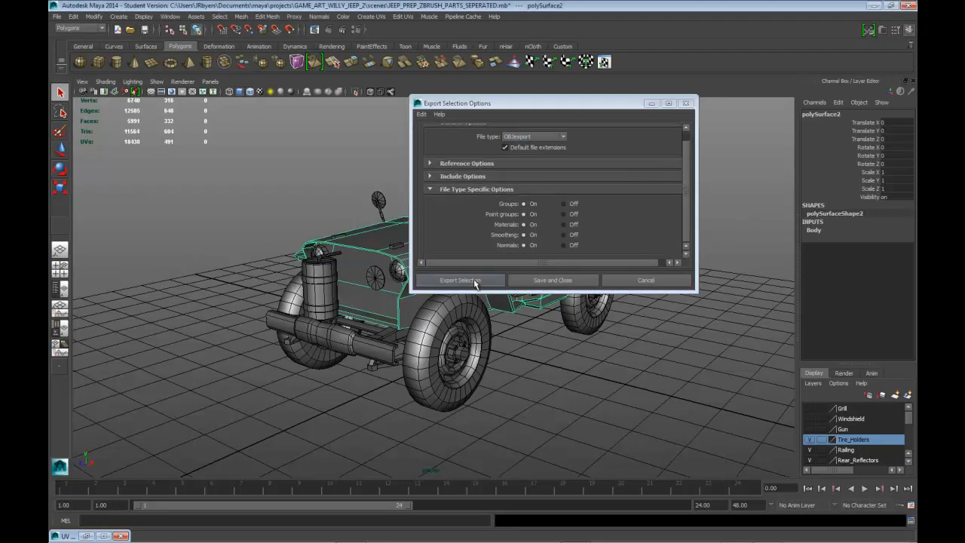
pyautogui.moveTo(356, 168); pyautogui.dragTo(343, 123)
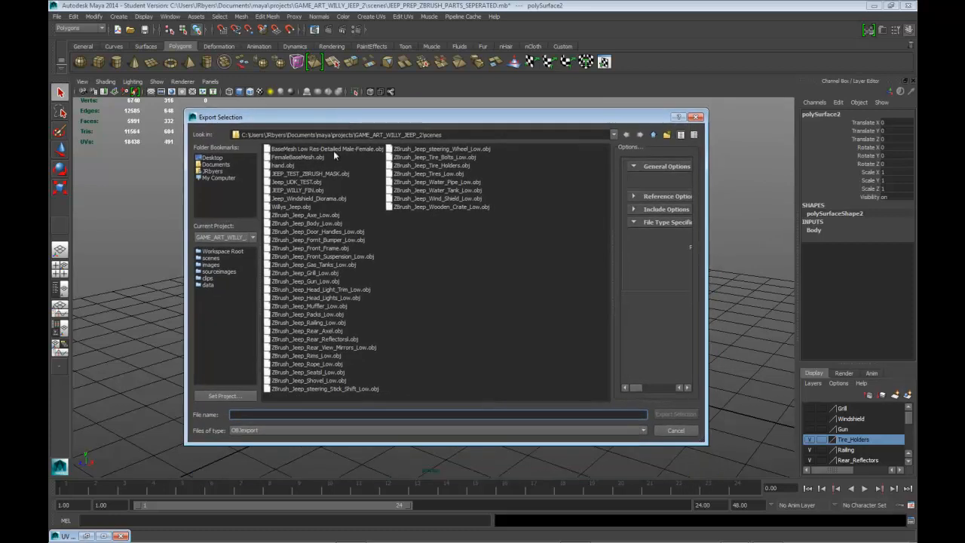
pyautogui.click(287, 223)
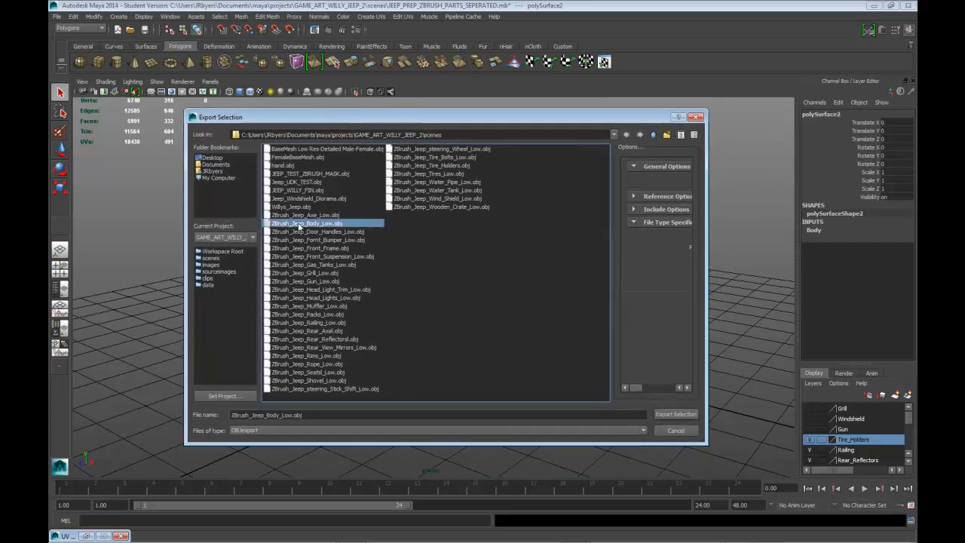
pyautogui.click(666, 416)
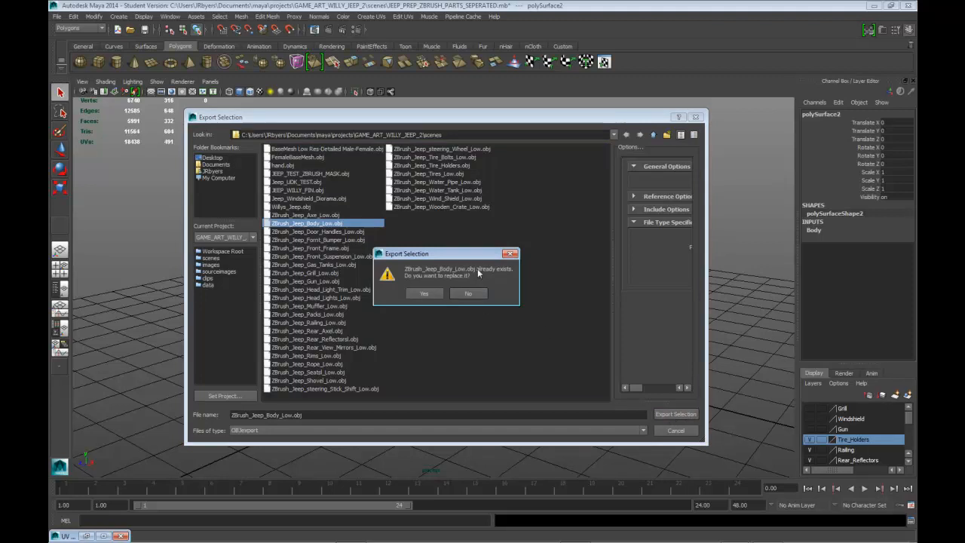
pyautogui.click(422, 294)
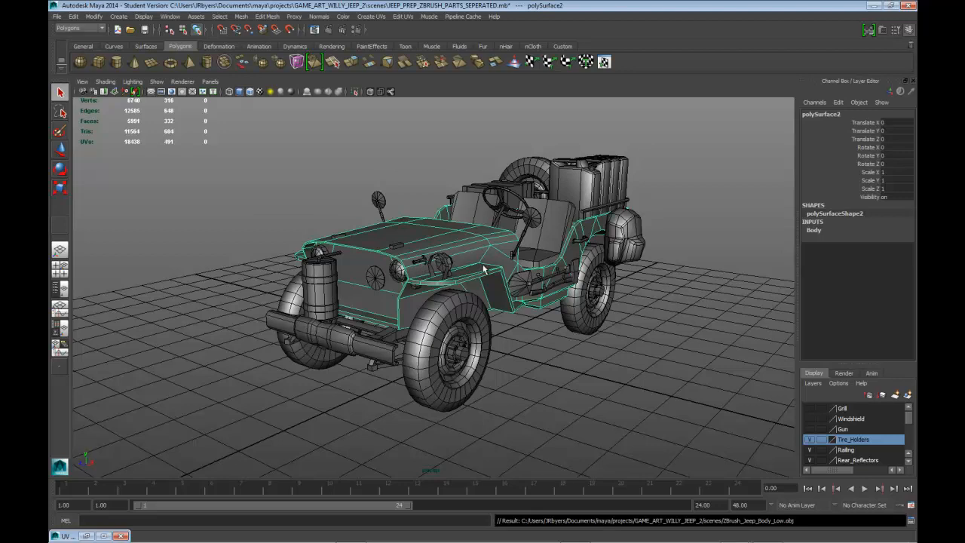
# Step: Minimize Maya and switch to ZBrush
pyautogui.click(874, 6)
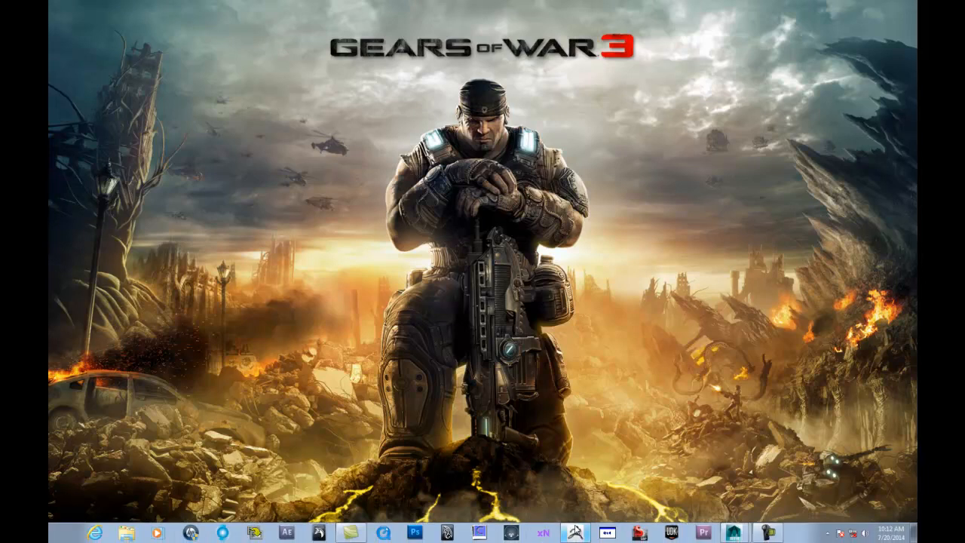
pyautogui.click(575, 533)
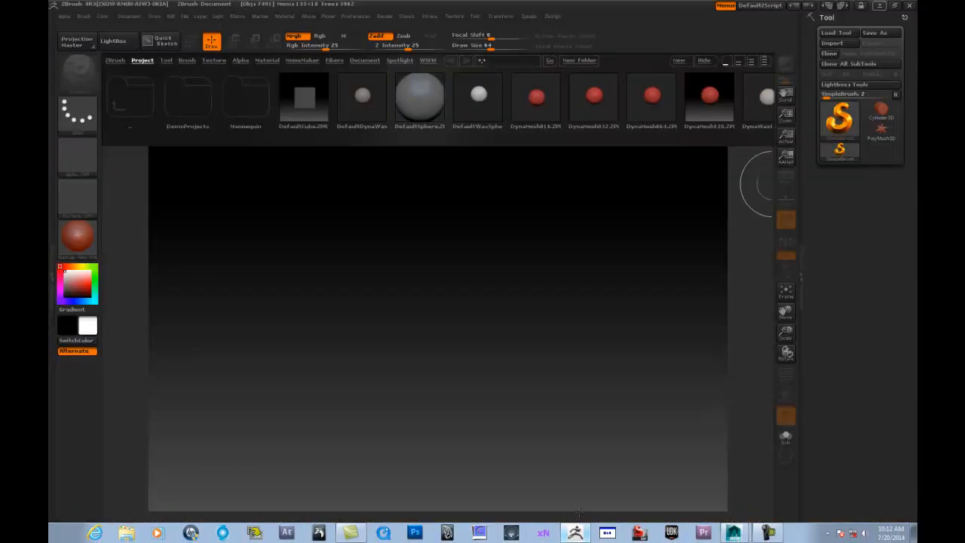
# Step: Import ZBrush_Jeep_Body_Low.obj from the Maya project's scenes folder as a 3D mesh
pyautogui.click(833, 43)
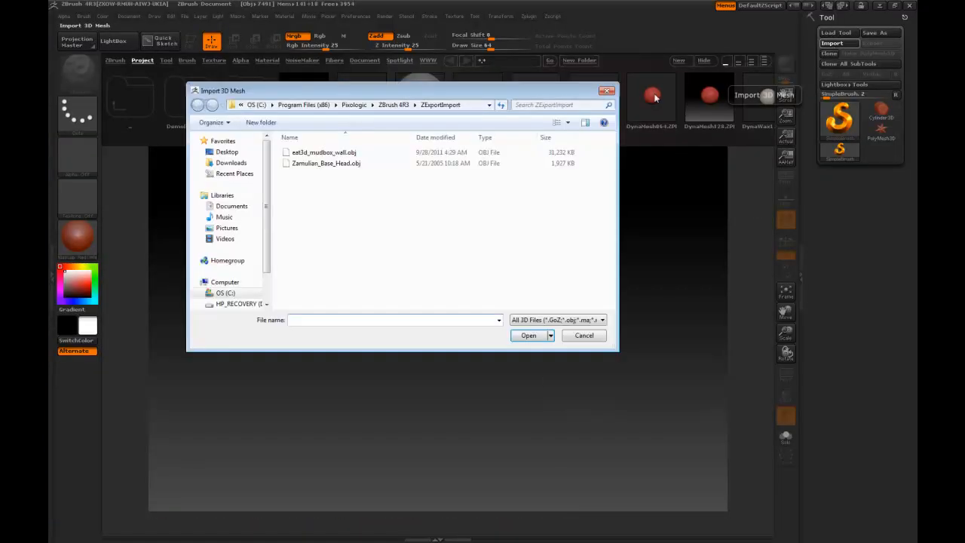
pyautogui.click(229, 205)
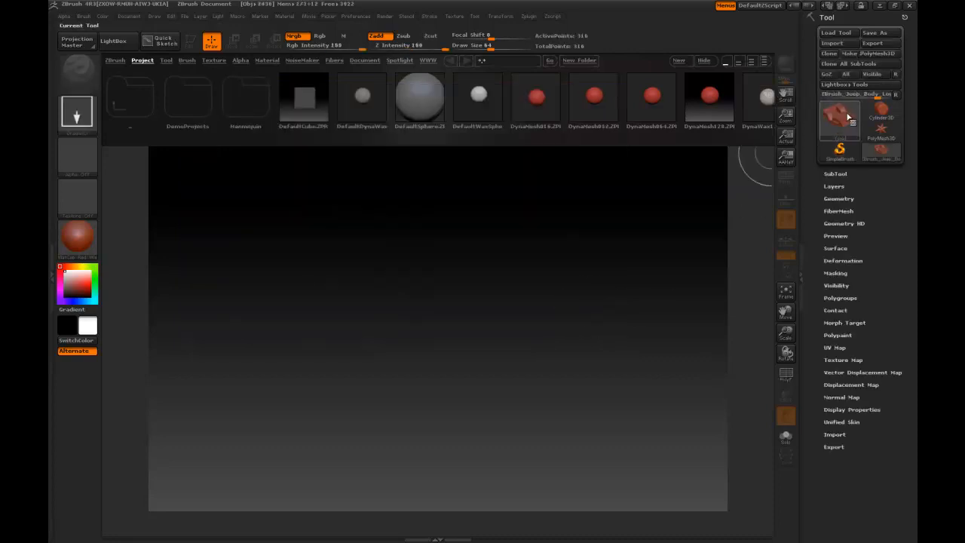
pyautogui.moveTo(849, 117)
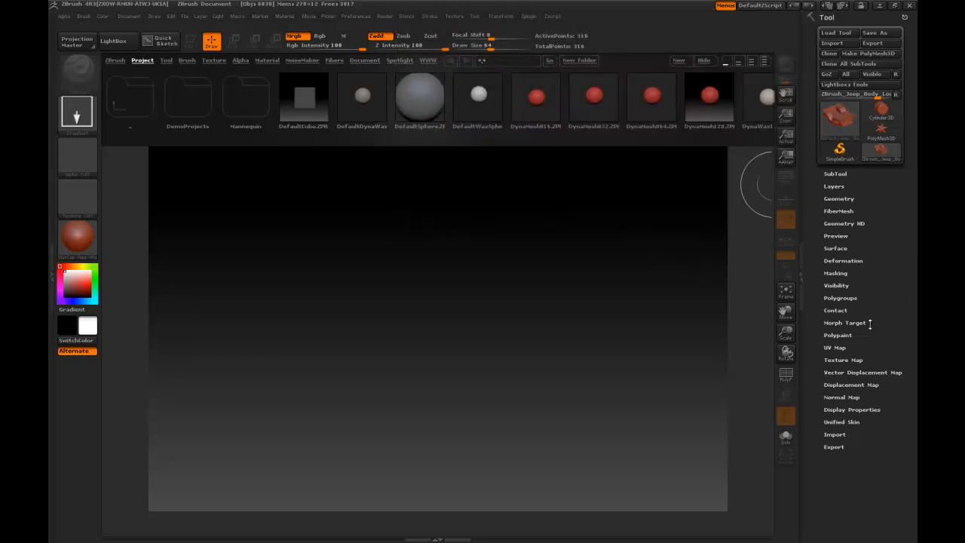
# Step: Set the imported jeep body's UV map size to 4096
pyautogui.click(838, 348)
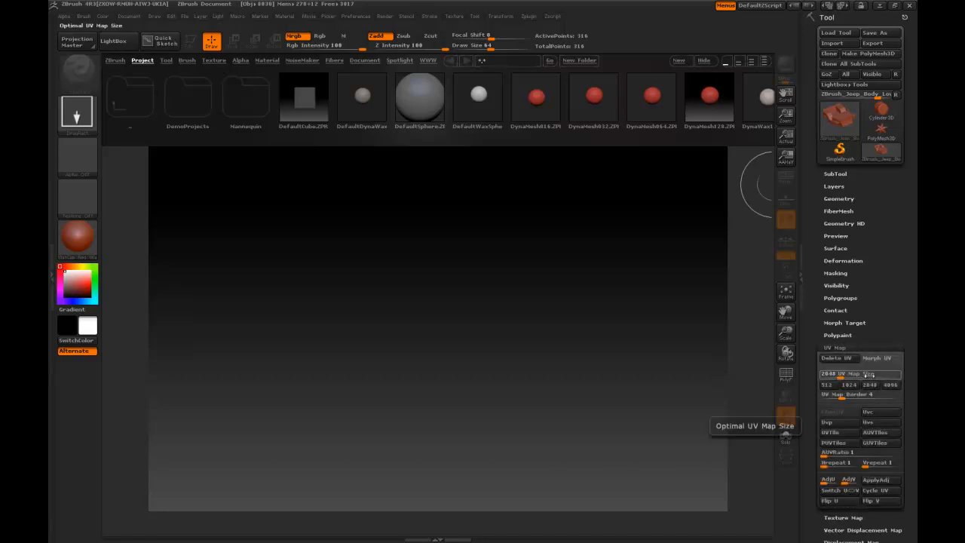
pyautogui.moveTo(845, 379); pyautogui.dragTo(882, 380)
pyautogui.click(886, 386)
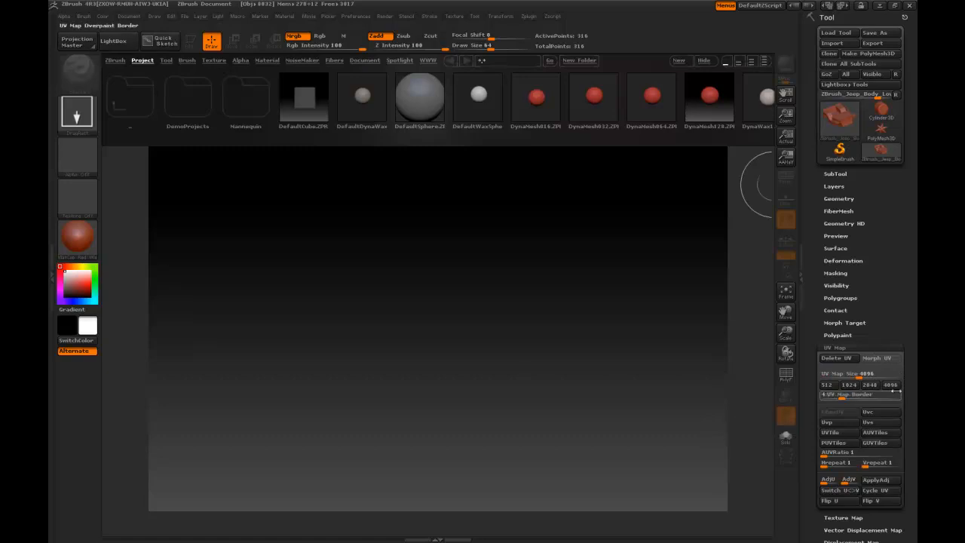
pyautogui.click(841, 345)
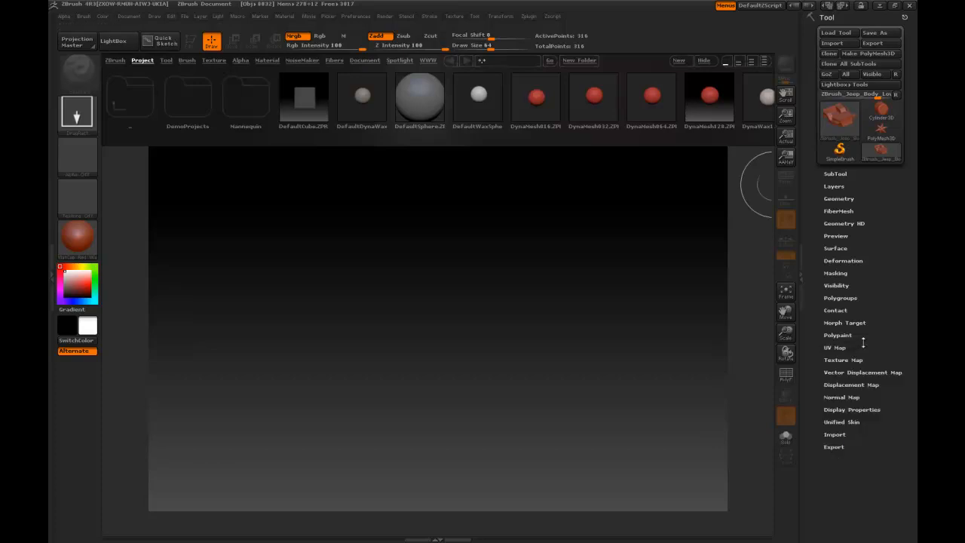
# Step: Place the jeep body on the canvas, enter Edit mode and orient it to a three-quarter front view
pyautogui.click(848, 198)
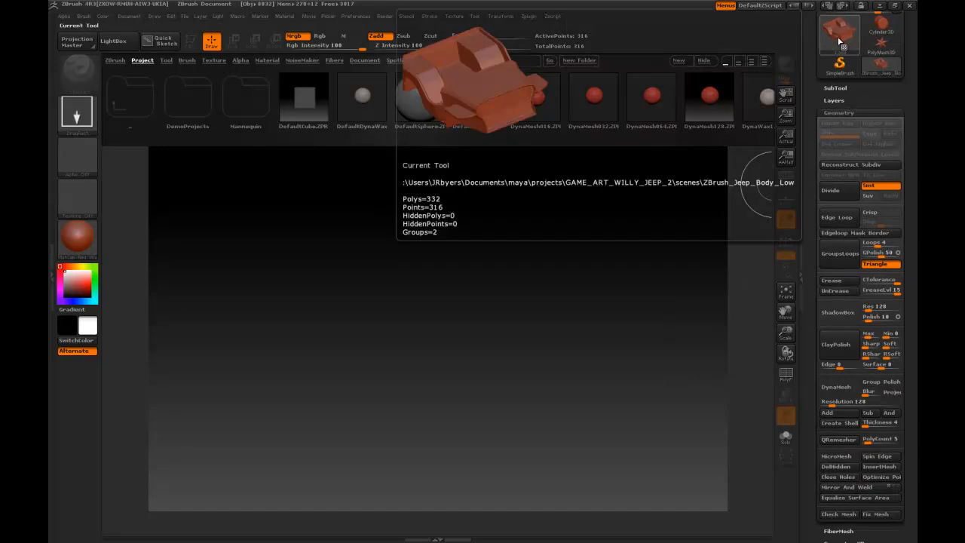
pyautogui.moveTo(403, 269)
pyautogui.mouseDown()
pyautogui.moveTo(657, 390)
pyautogui.moveTo(609, 475)
pyautogui.moveTo(595, 457)
pyautogui.mouseUp()
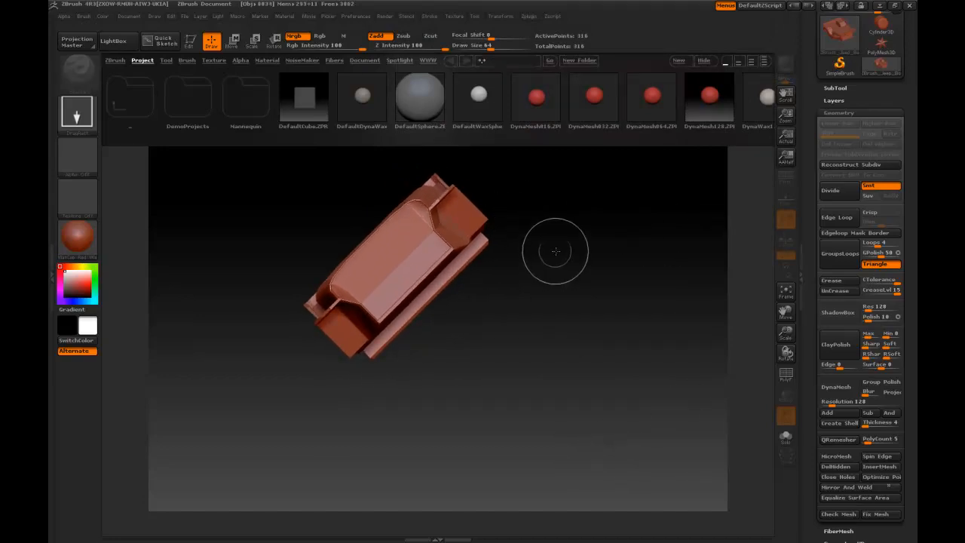
pyautogui.press('t')
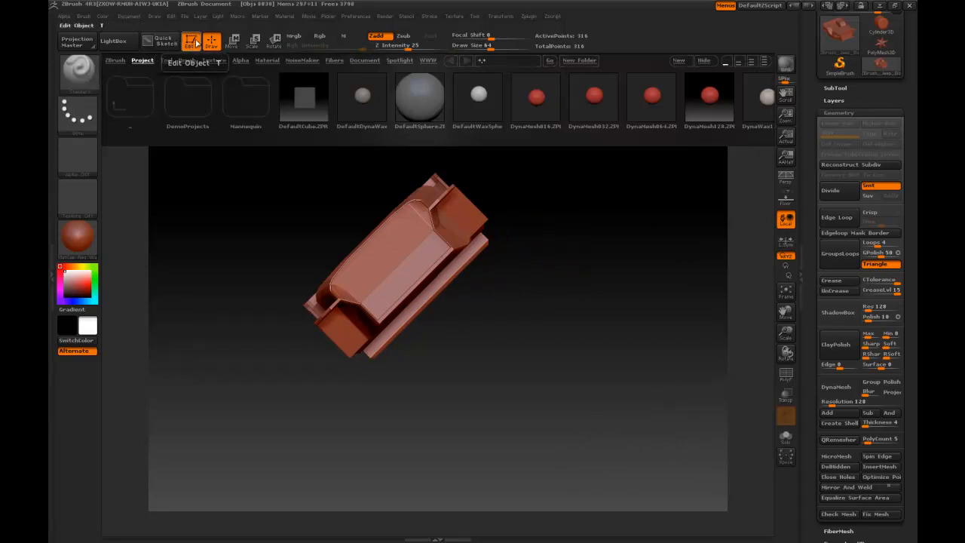
pyautogui.moveTo(629, 307)
pyautogui.keyDown('shift'); pyautogui.mouseDown()
pyautogui.moveTo(565, 343)
pyautogui.moveTo(581, 374)
pyautogui.moveTo(561, 368)
pyautogui.moveTo(653, 364)
pyautogui.moveTo(577, 370)
pyautogui.moveTo(578, 380)
pyautogui.moveTo(577, 370)
pyautogui.mouseUp(); pyautogui.keyUp('shift')
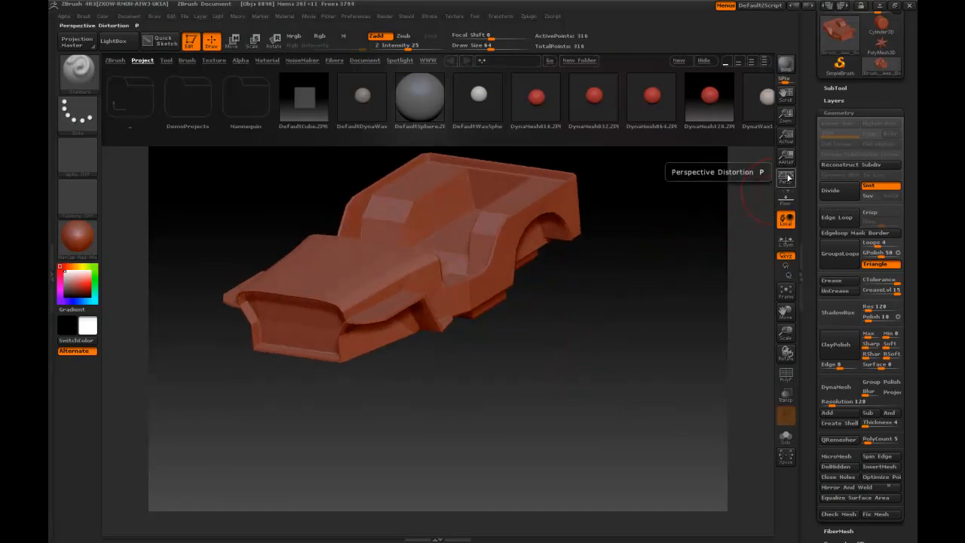
# Step: Compare the jeep body with and without Perspective Distortion, leaving perspective enabled
pyautogui.click(785, 179)
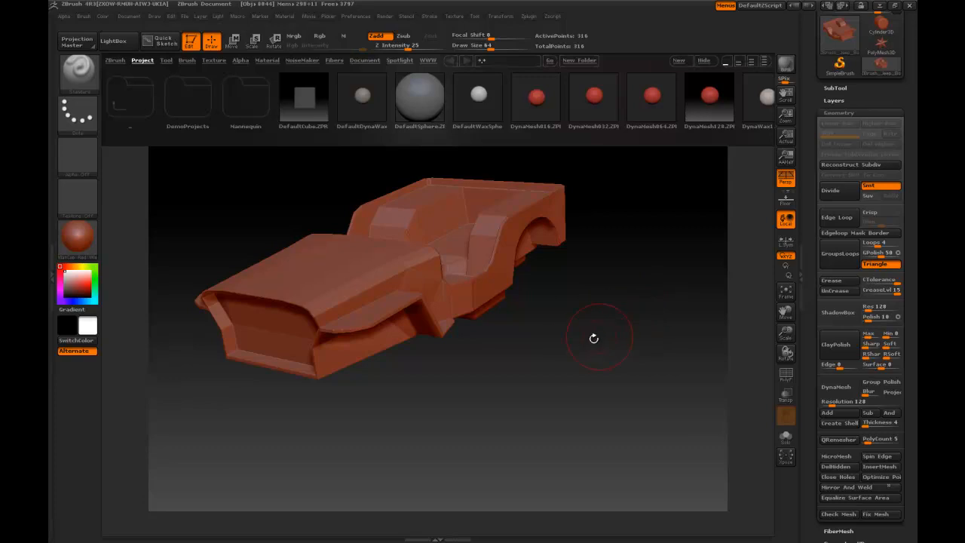
pyautogui.moveTo(584, 342); pyautogui.dragTo(623, 372)
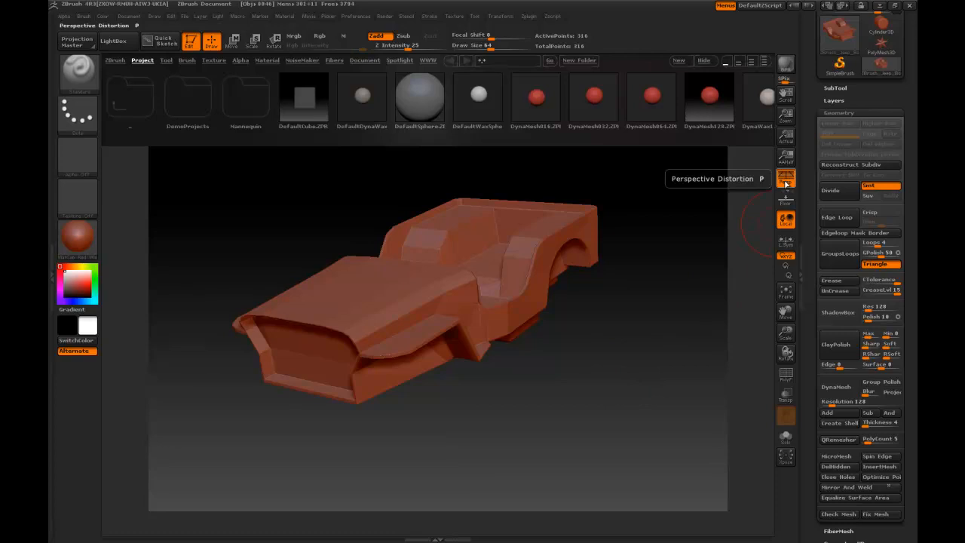
pyautogui.click(786, 181)
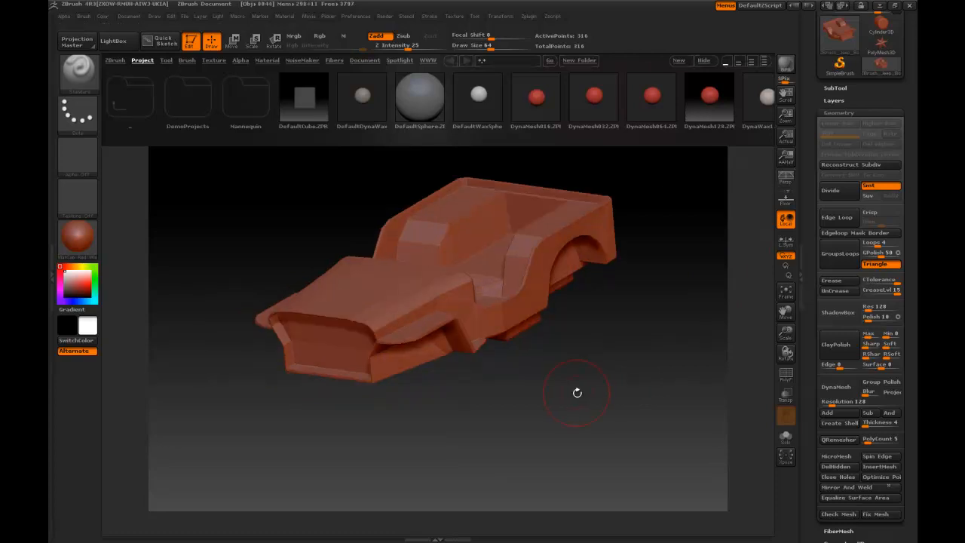
pyautogui.moveTo(583, 391); pyautogui.dragTo(626, 377)
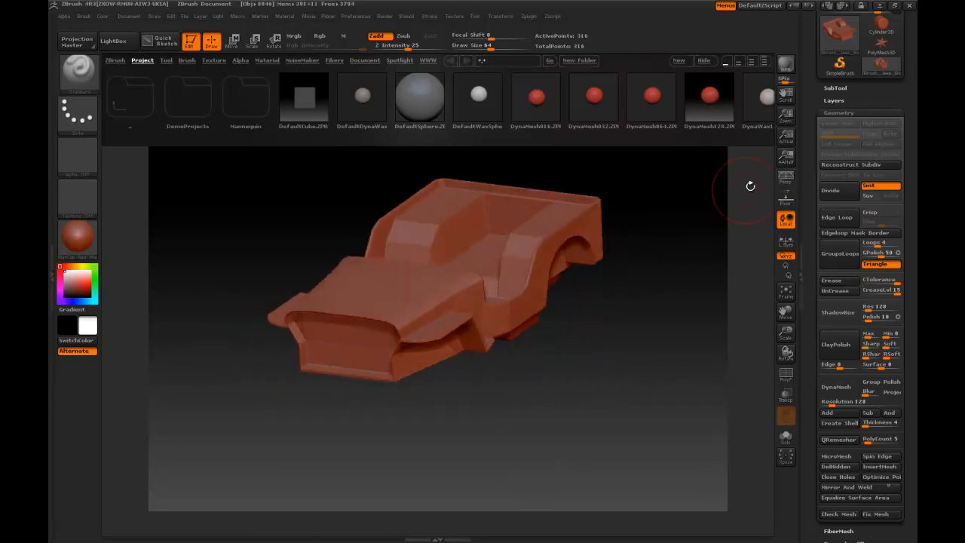
pyautogui.click(786, 180)
pyautogui.moveTo(633, 317)
pyautogui.mouseDown()
pyautogui.moveTo(615, 320)
pyautogui.moveTo(632, 314)
pyautogui.mouseUp()
pyautogui.moveTo(550, 396)
pyautogui.mouseDown()
pyautogui.moveTo(494, 383)
pyautogui.moveTo(588, 384)
pyautogui.moveTo(552, 397)
pyautogui.mouseUp()
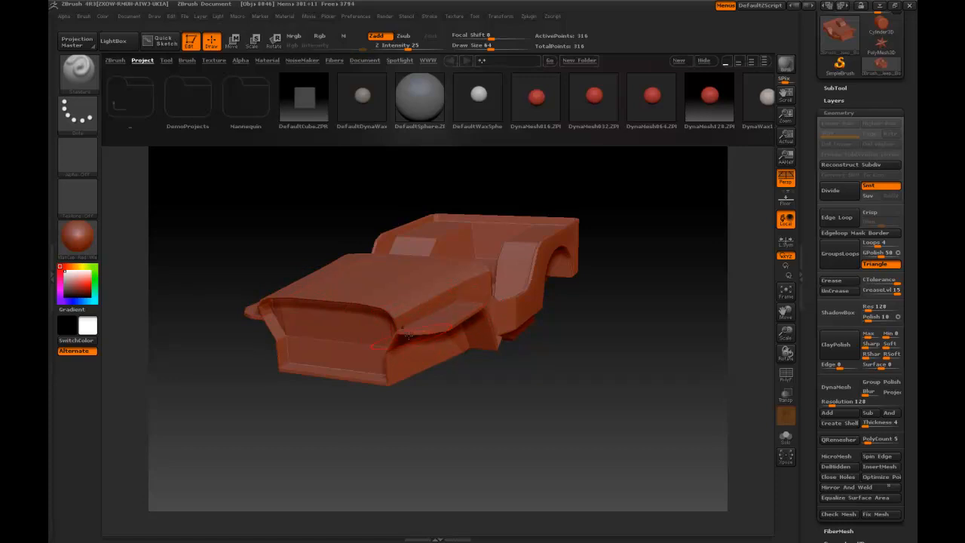
# Step: Disable Smt for subdivision and divide the jeep body up to subdivision level 8
pyautogui.click(881, 185)
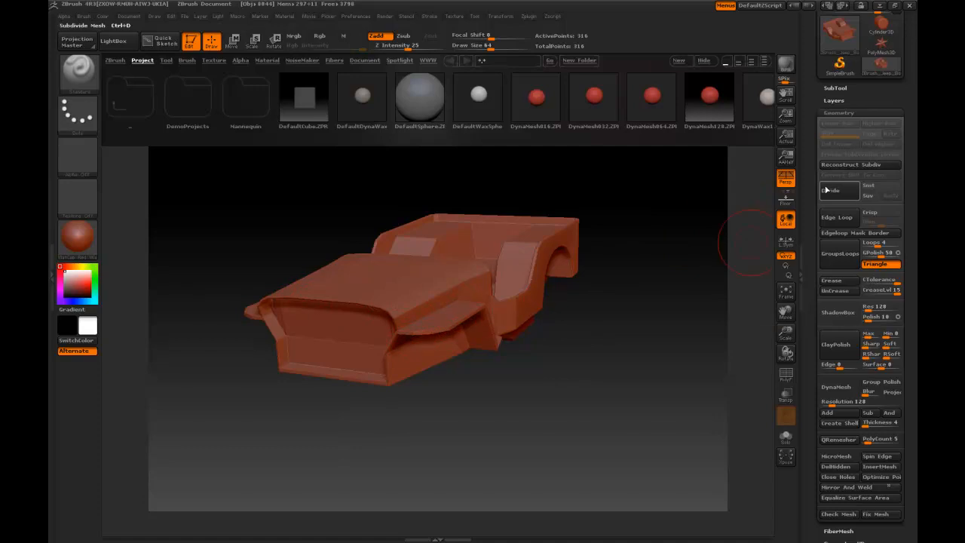
pyautogui.click(844, 190)
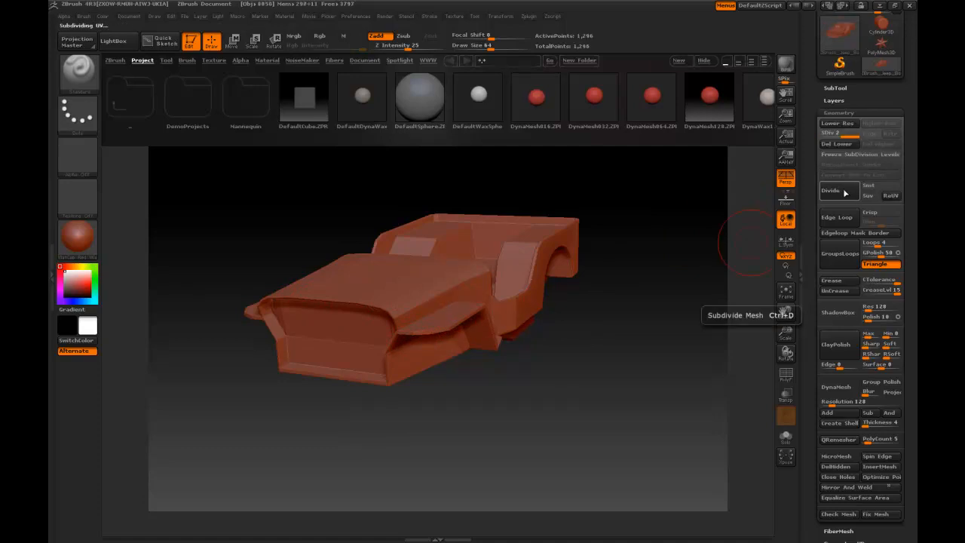
pyautogui.click(844, 191)
pyautogui.click(843, 194)
pyautogui.click(843, 195)
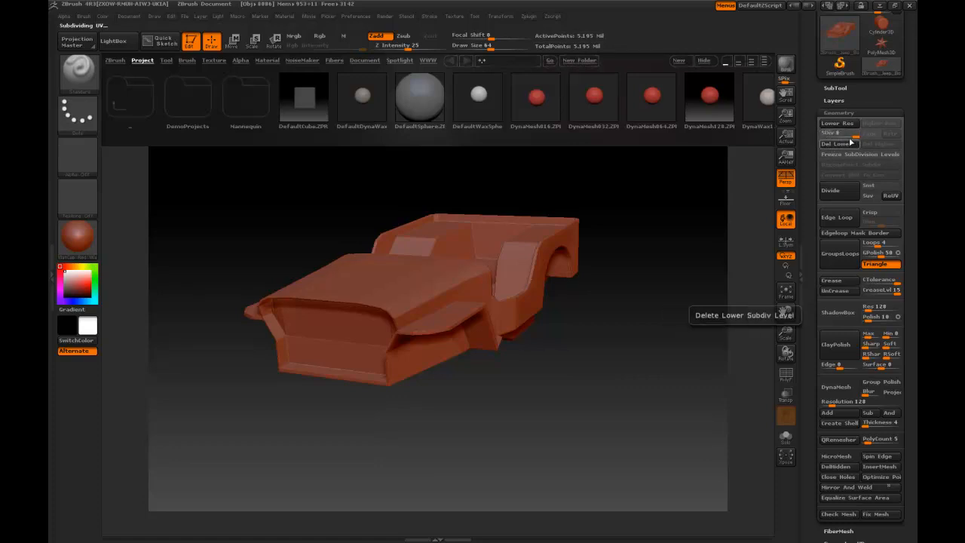
# Step: Try a raised sculpting stroke on the jeep's hood, remove it and select the Standard brush again
pyautogui.moveTo(609, 342); pyautogui.dragTo(608, 357)
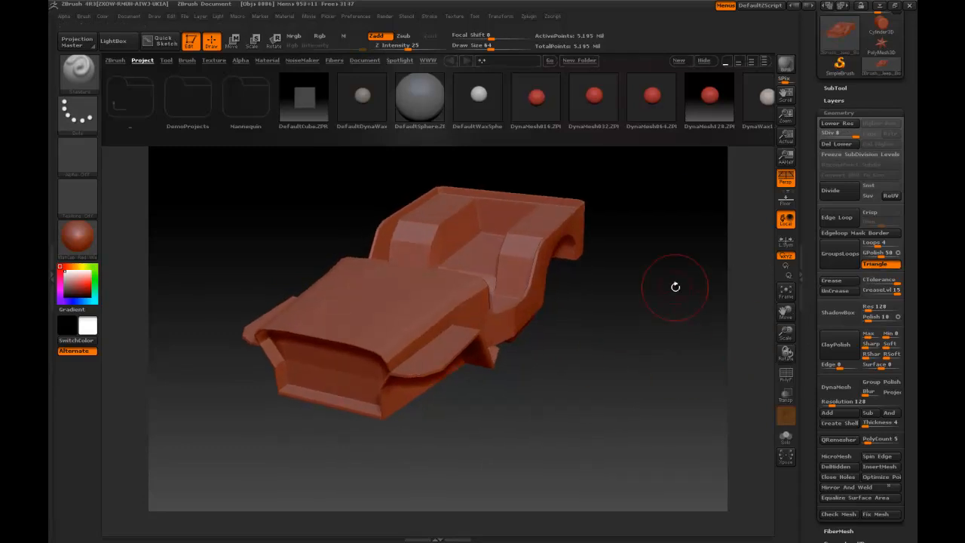
pyautogui.moveTo(617, 326); pyautogui.dragTo(610, 319)
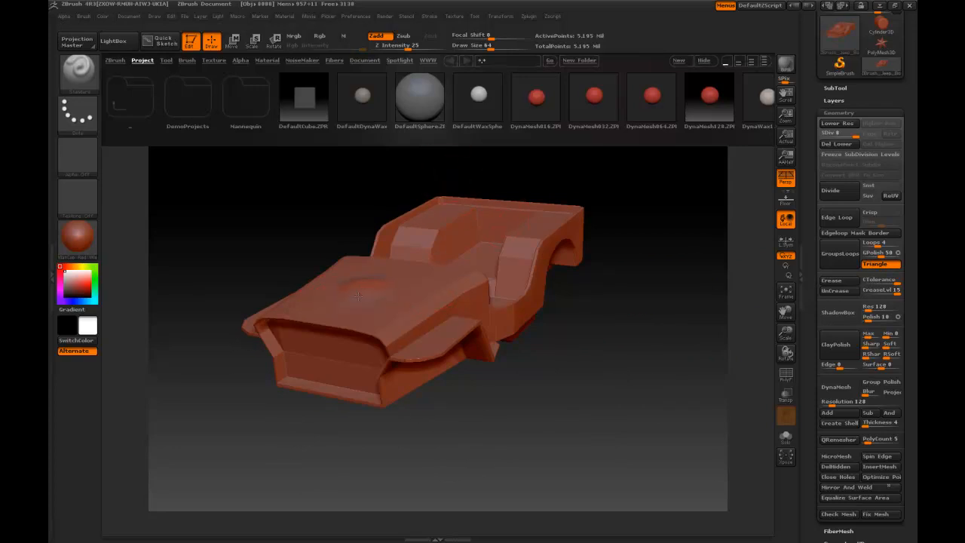
pyautogui.moveTo(576, 351); pyautogui.dragTo(529, 260)
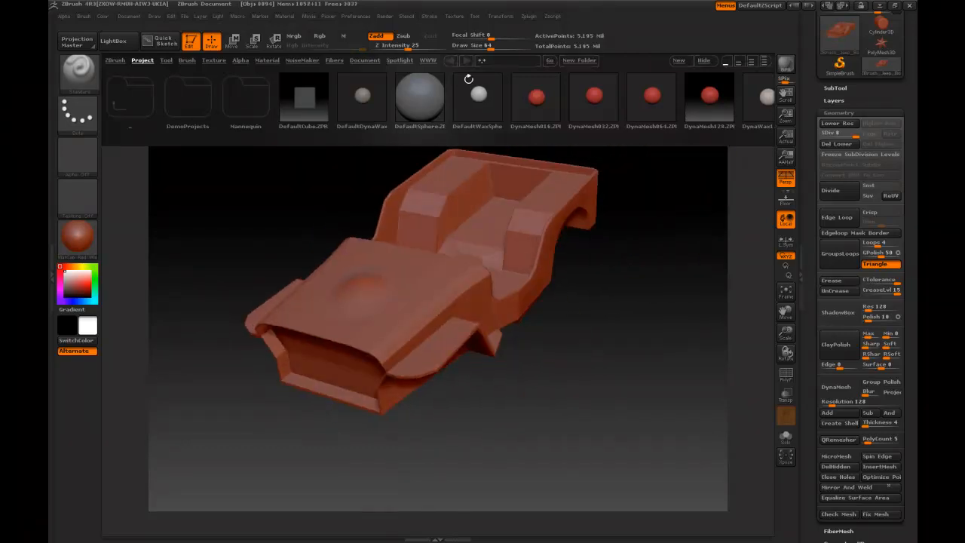
pyautogui.press('b')
pyautogui.press('c')
pyautogui.press('l')
pyautogui.press('b')
pyautogui.press('s')
pyautogui.press('t')
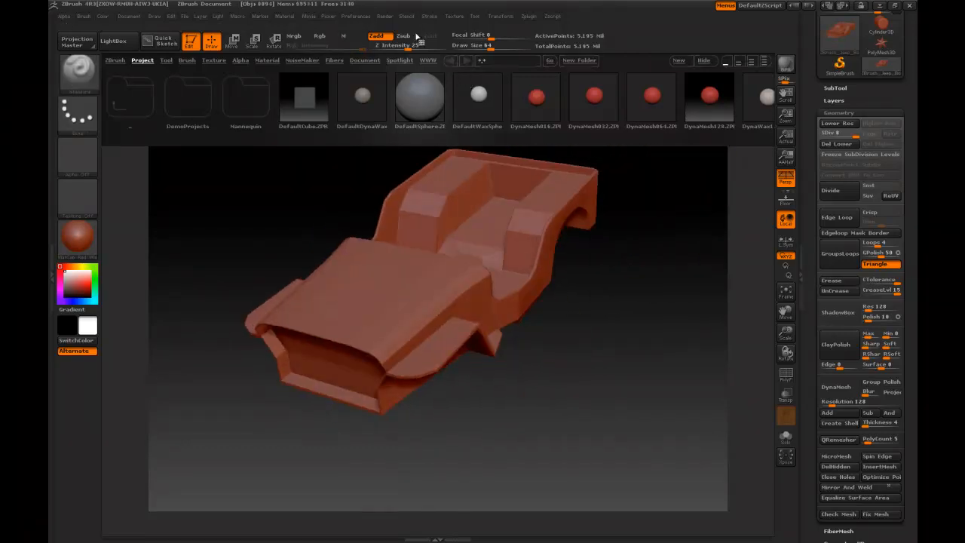
# Step: Turn off Zadd and enable Rgb so the brush only paints colour on the jeep body
pyautogui.click(383, 36)
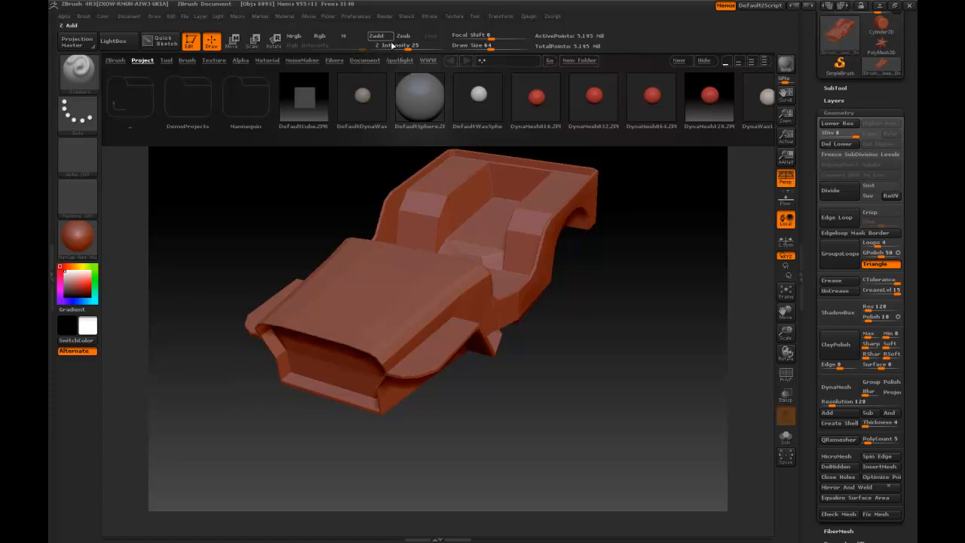
pyautogui.click(320, 36)
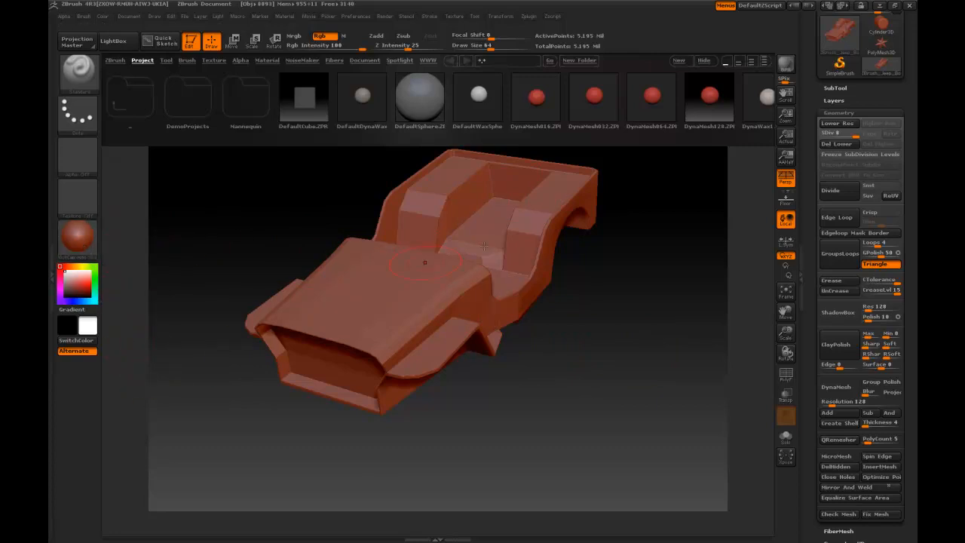
pyautogui.moveTo(673, 369); pyautogui.dragTo(181, 223)
pyautogui.moveTo(691, 340); pyautogui.dragTo(228, 229)
# Step: Apply the Chalk material to the jeep body
pyautogui.click(84, 235)
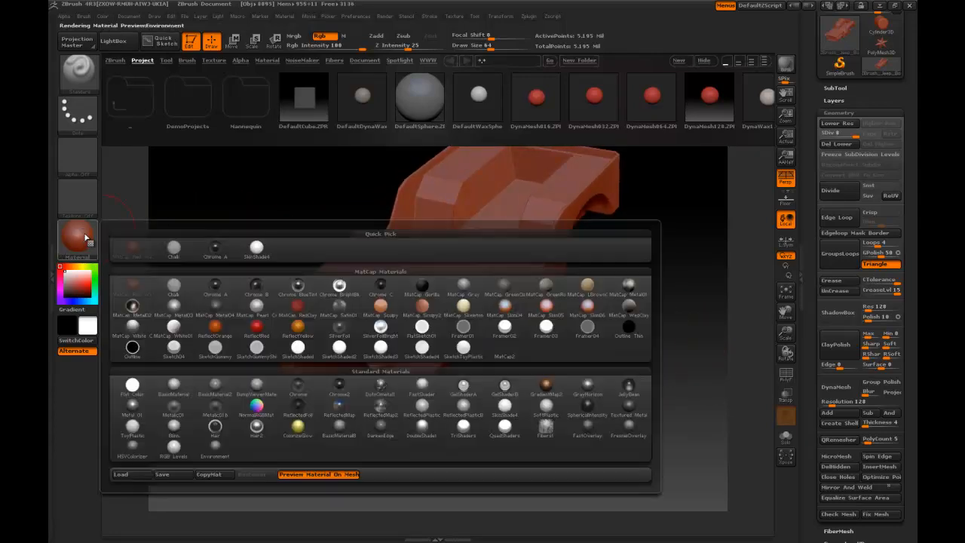
pyautogui.click(170, 246)
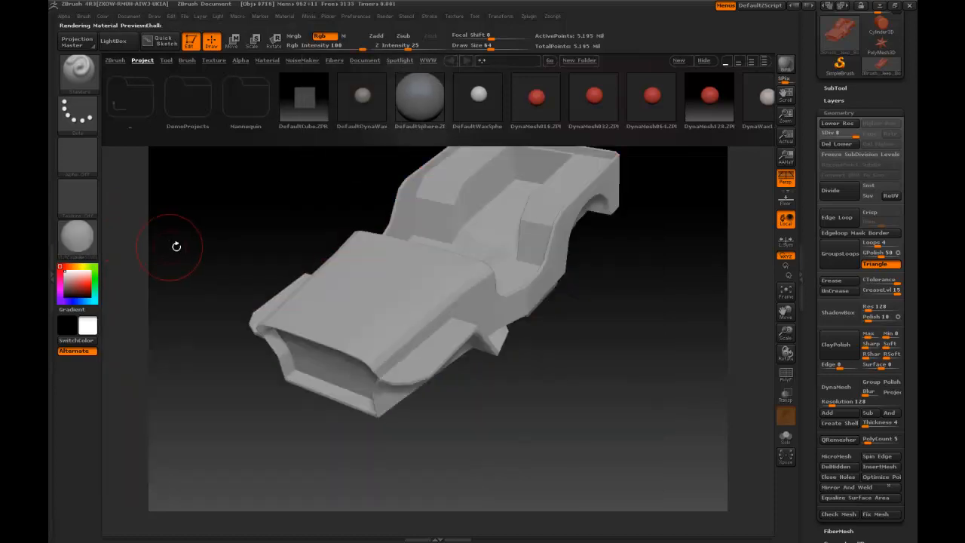
pyautogui.moveTo(614, 384); pyautogui.dragTo(319, 302)
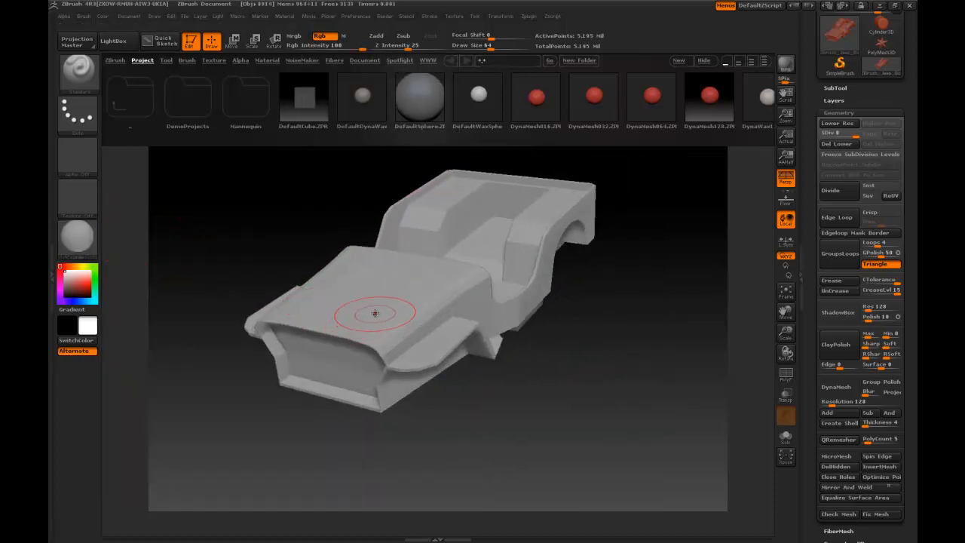
pyautogui.moveTo(198, 212); pyautogui.dragTo(198, 237)
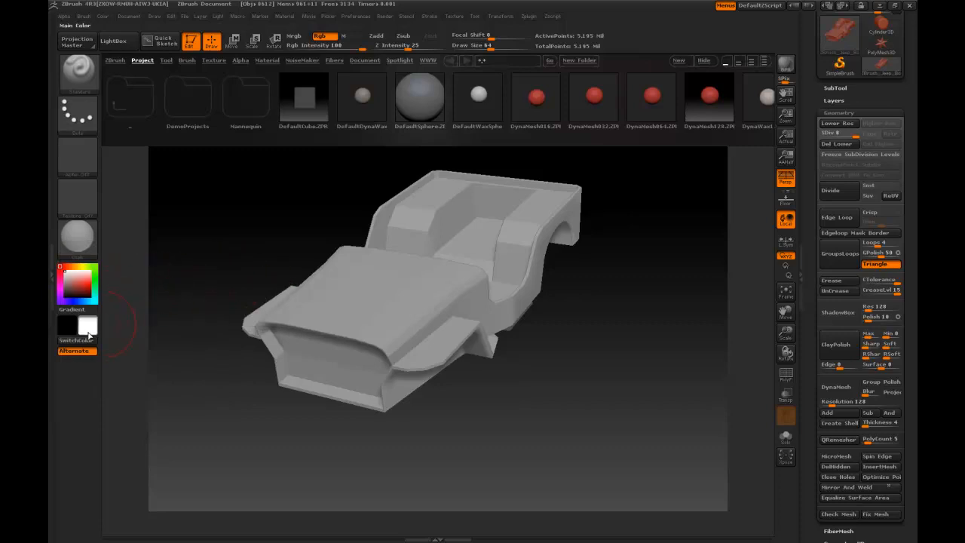
# Step: Choose pure red as the main colour and fill the whole jeep body with it
pyautogui.moveTo(89, 296)
pyautogui.click(205, 348)
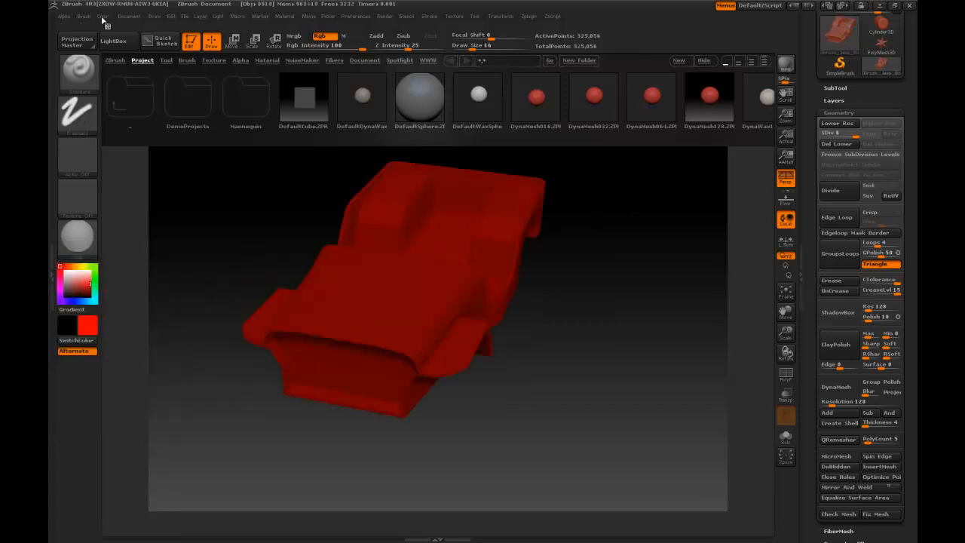
pyautogui.click(103, 18)
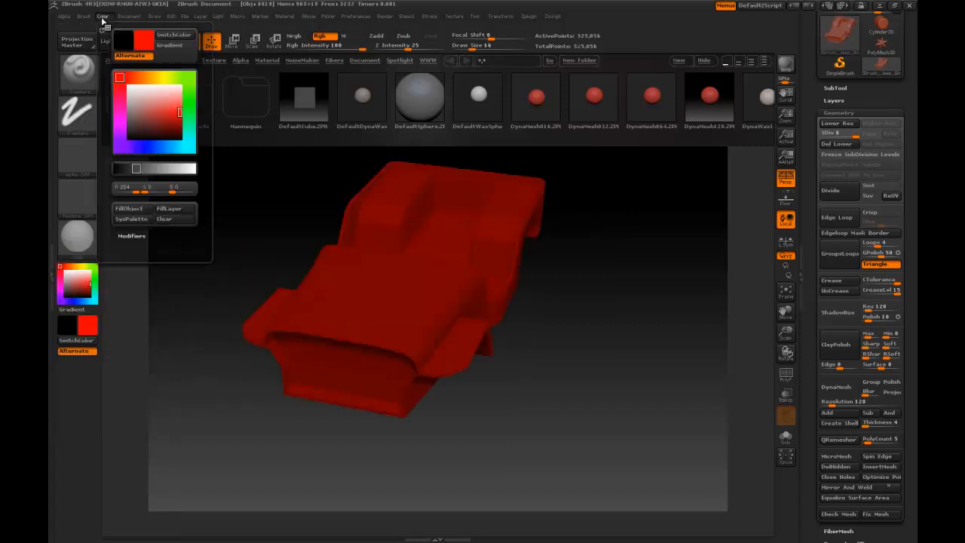
pyautogui.click(129, 208)
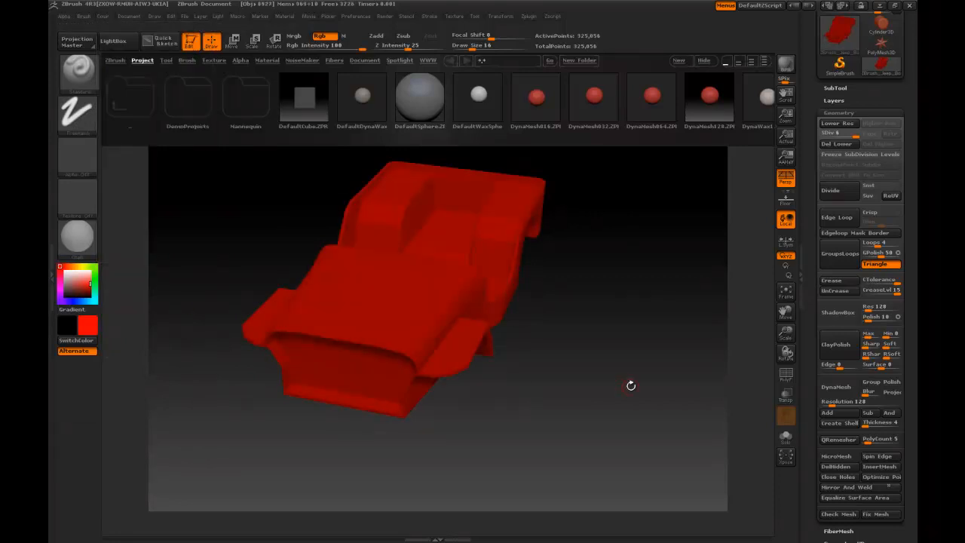
pyautogui.moveTo(619, 374); pyautogui.dragTo(614, 368)
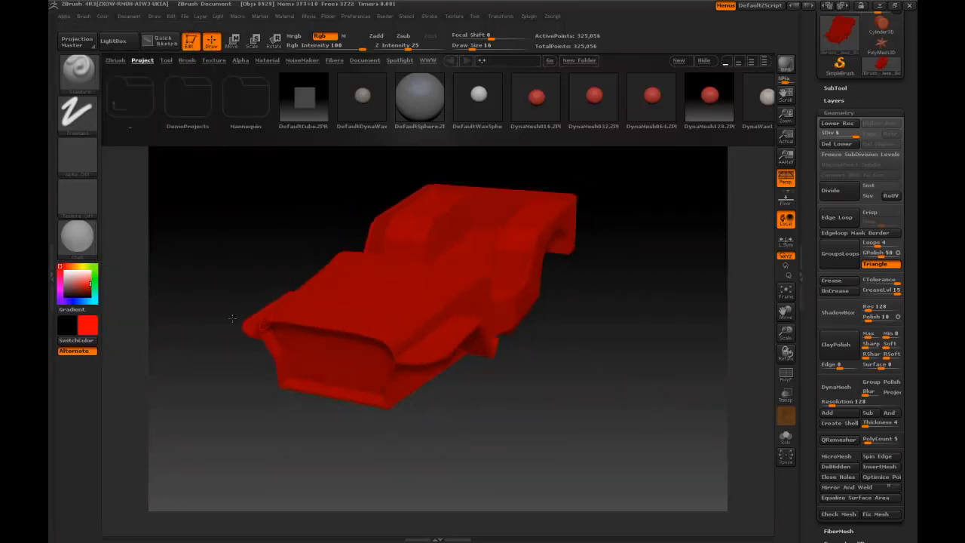
pyautogui.moveTo(209, 246); pyautogui.dragTo(220, 244)
pyautogui.moveTo(208, 239); pyautogui.dragTo(286, 161)
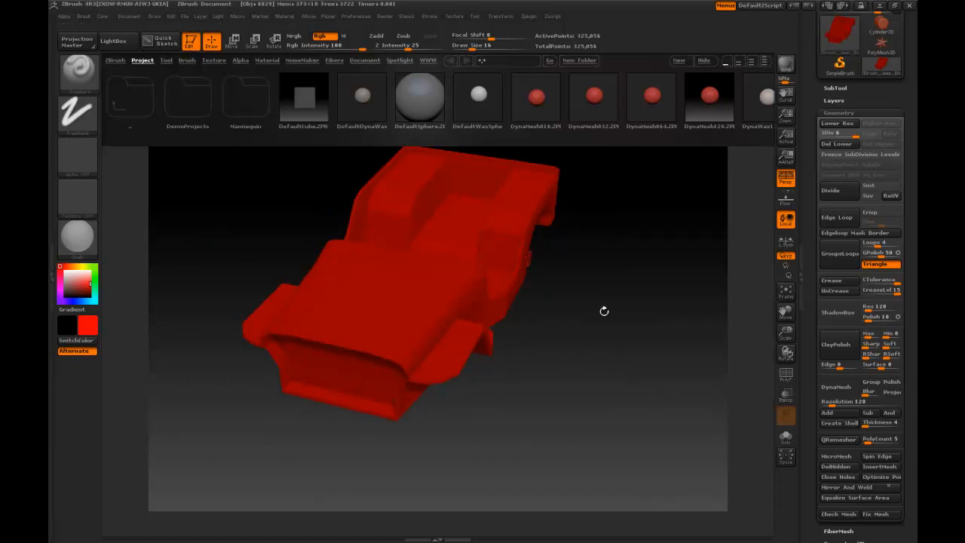
# Step: Generate a new texture map for the jeep body from its polypaint
pyautogui.click(875, 112)
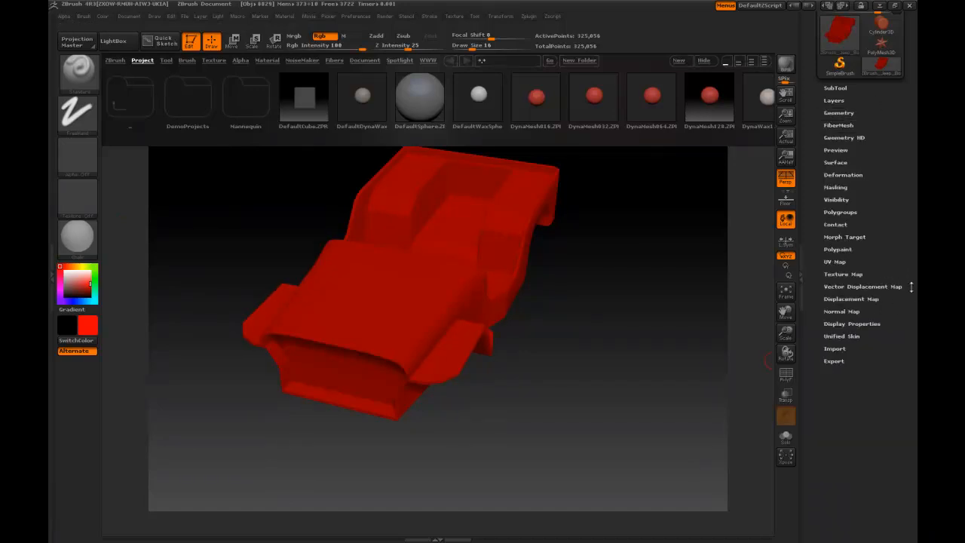
pyautogui.click(859, 274)
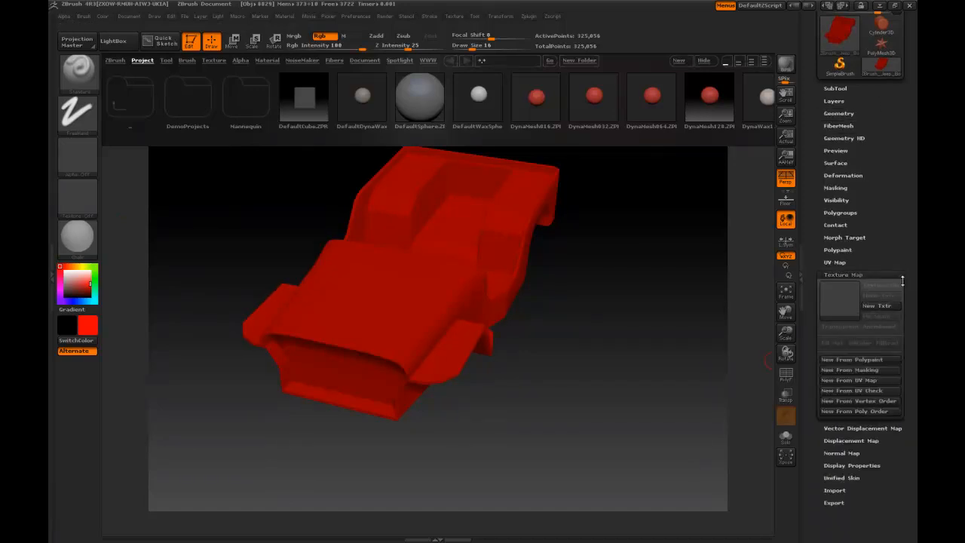
pyautogui.click(852, 360)
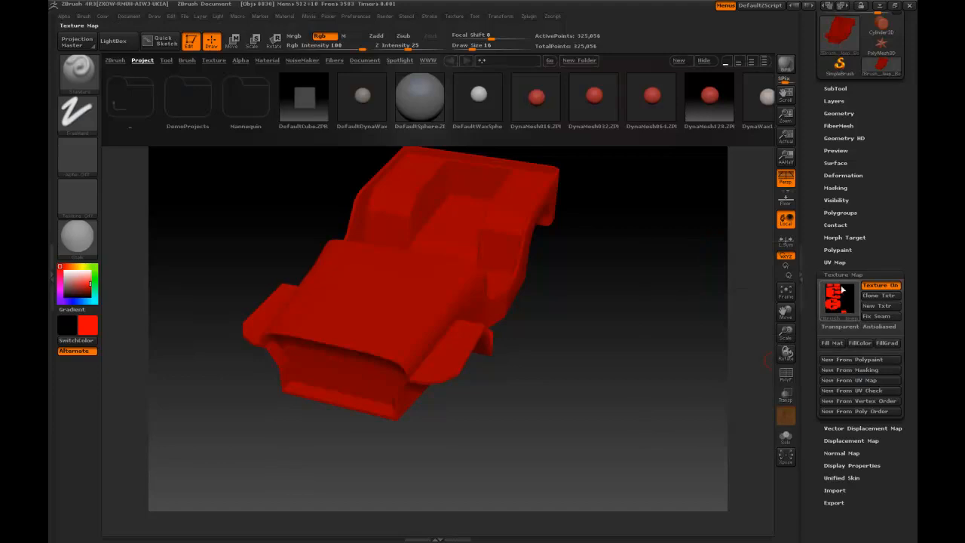
pyautogui.moveTo(841, 304)
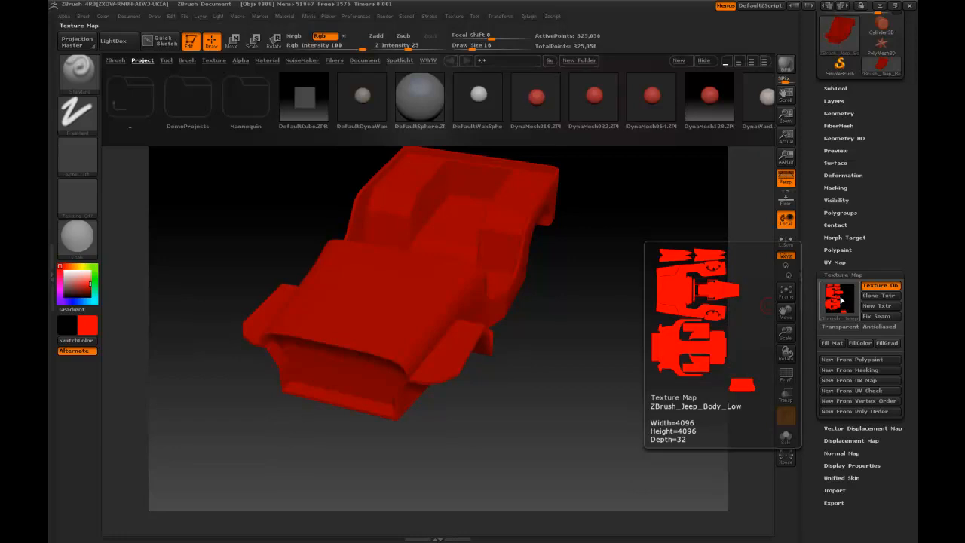
# Step: Clone the jeep's texture map and flip the copy vertically with antialiasing turned on
pyautogui.click(882, 296)
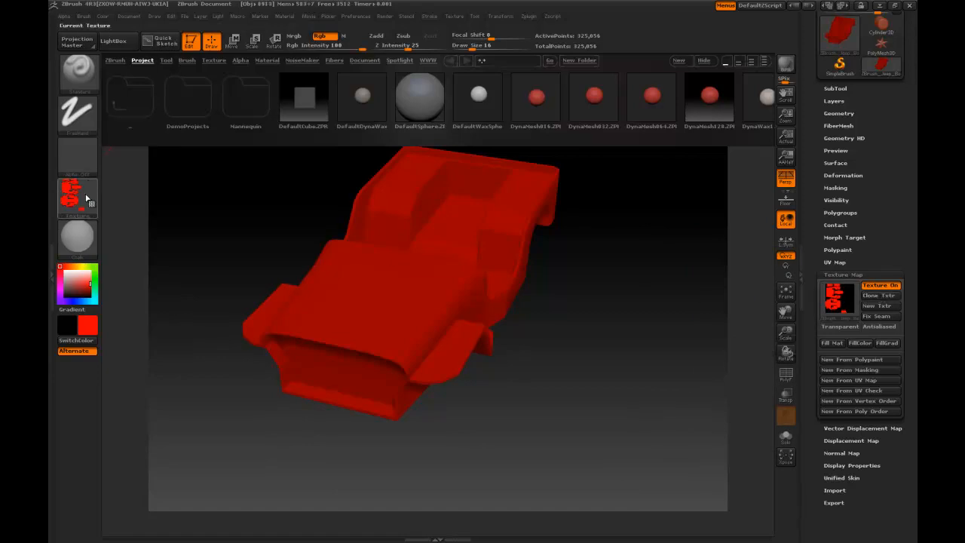
pyautogui.click(456, 16)
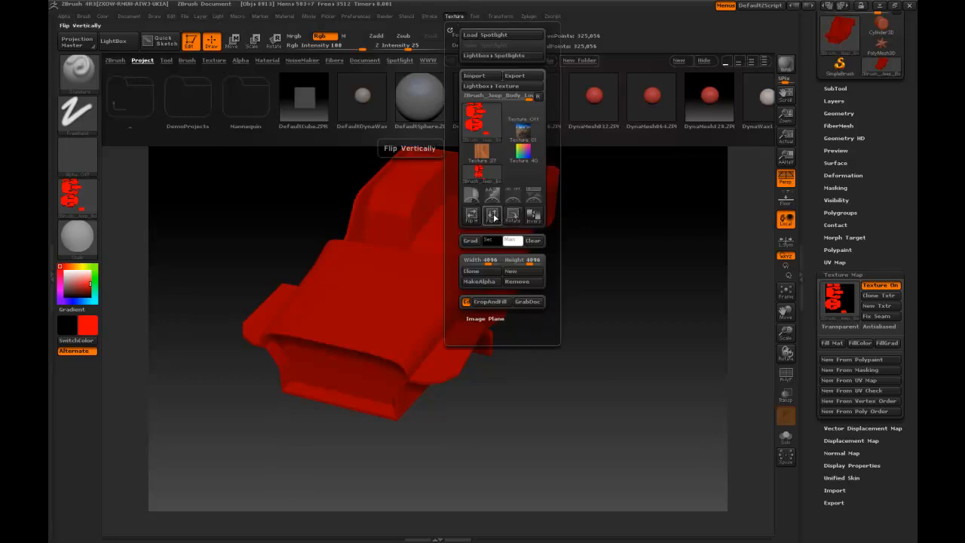
pyautogui.click(492, 215)
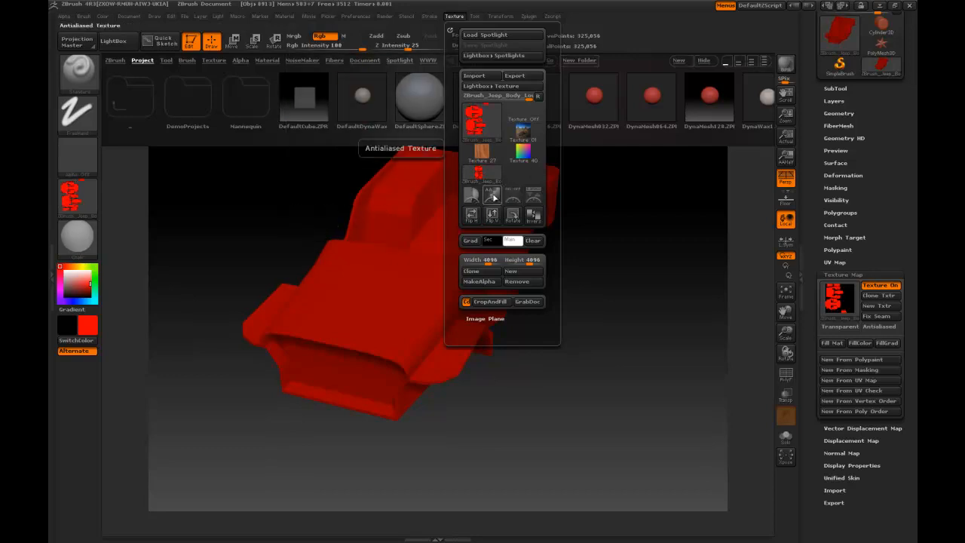
pyautogui.click(492, 197)
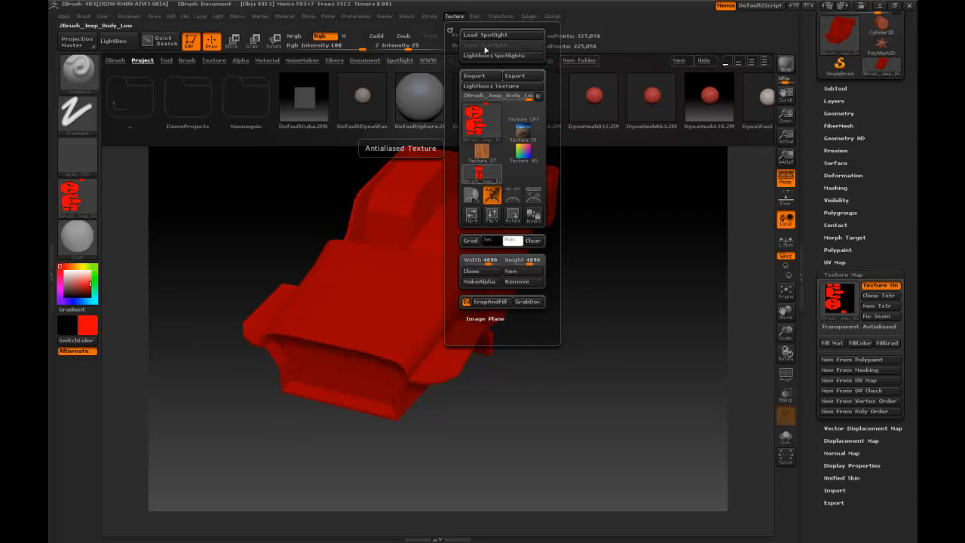
# Step: Export the flipped texture as a Photoshop PSD named ZBrush_Jeep_Body_Low_Mask_NEW_2 in the scenes folder
pyautogui.click(539, 82)
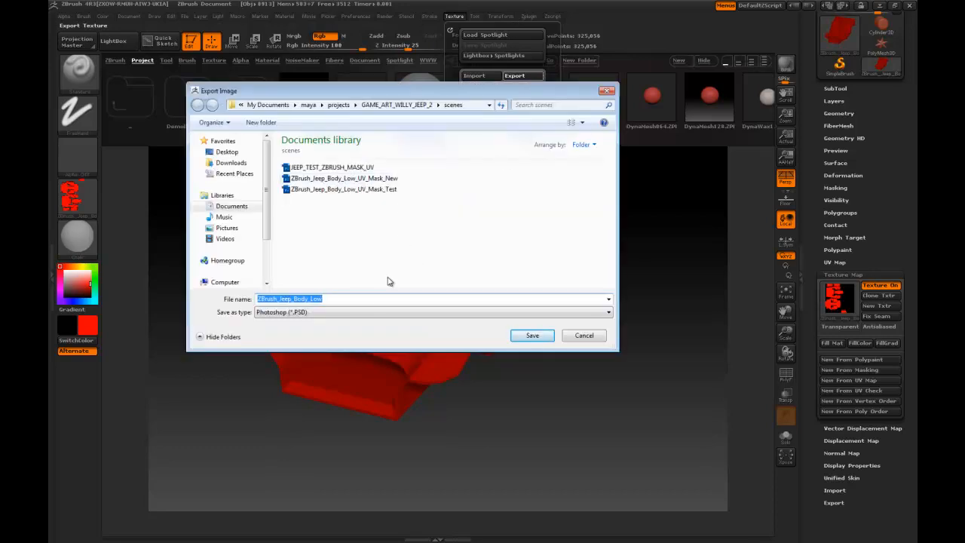
pyautogui.click(336, 300)
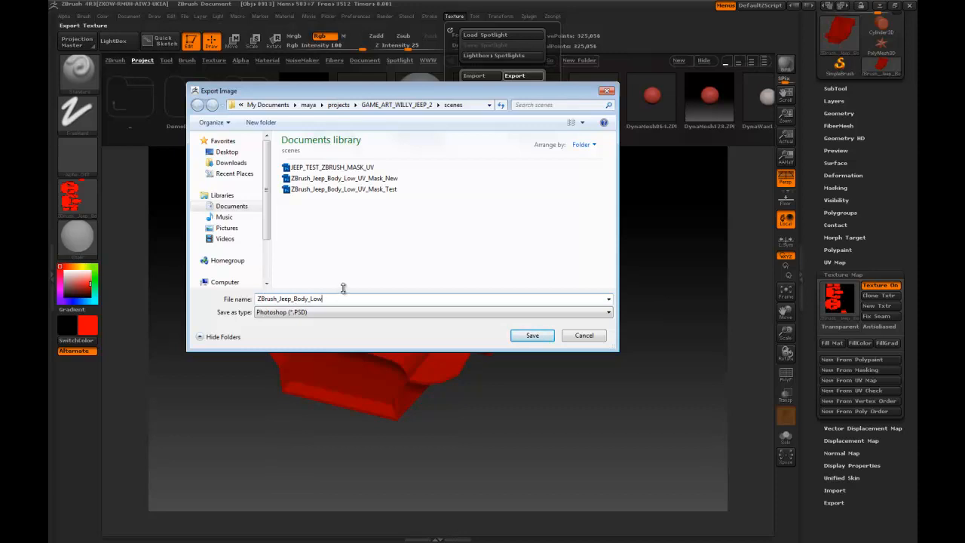
pyautogui.write('_')
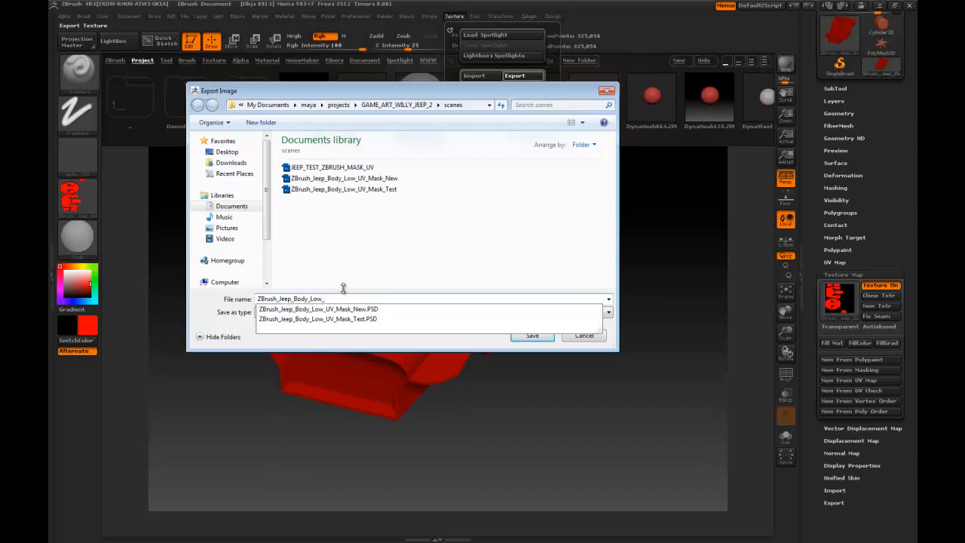
pyautogui.write('Mask_NEW_2')
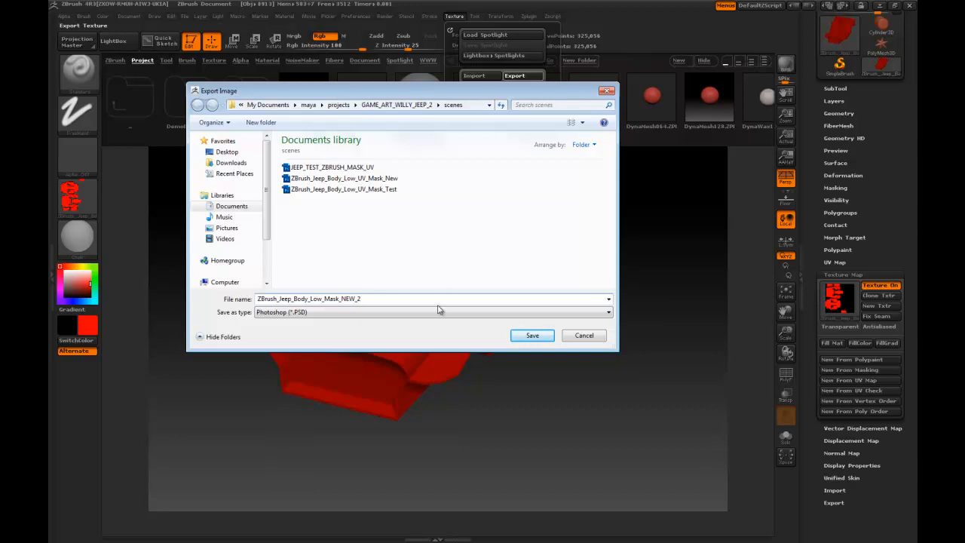
pyautogui.click(531, 336)
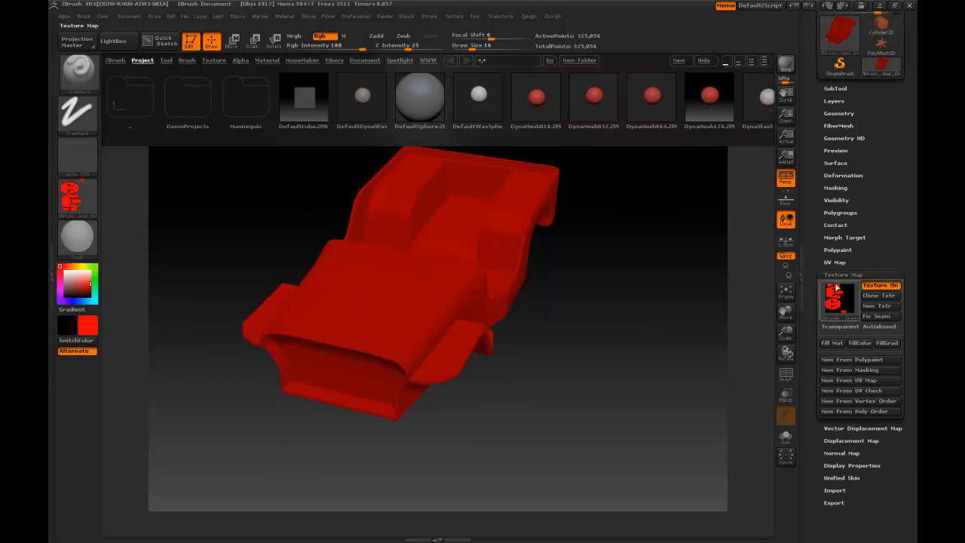
pyautogui.click(844, 275)
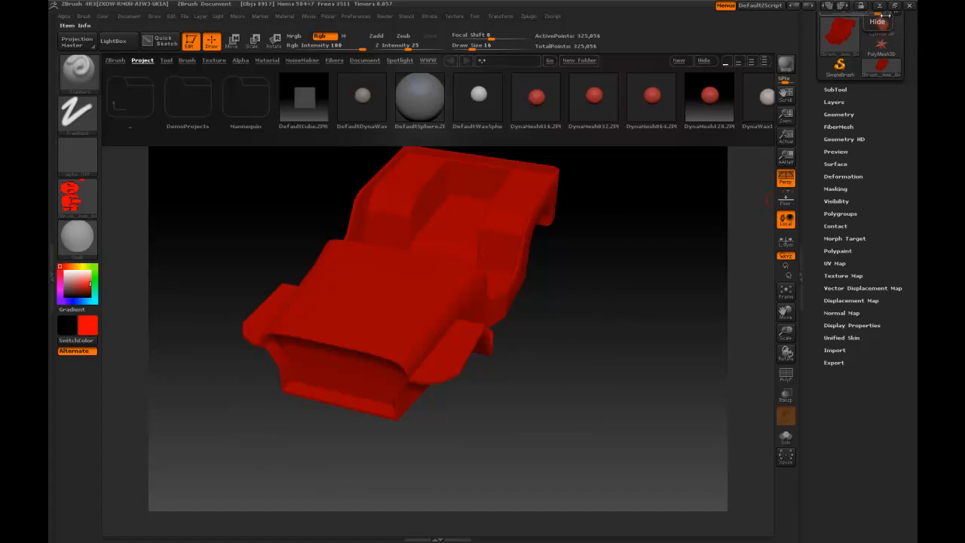
# Step: Switch to Photoshop and examine the red UV shells in ZBrush_Jeep_Body_Low_Mask_NEW_2.PSD up close and as a whole
pyautogui.click(879, 6)
pyautogui.click(769, 370)
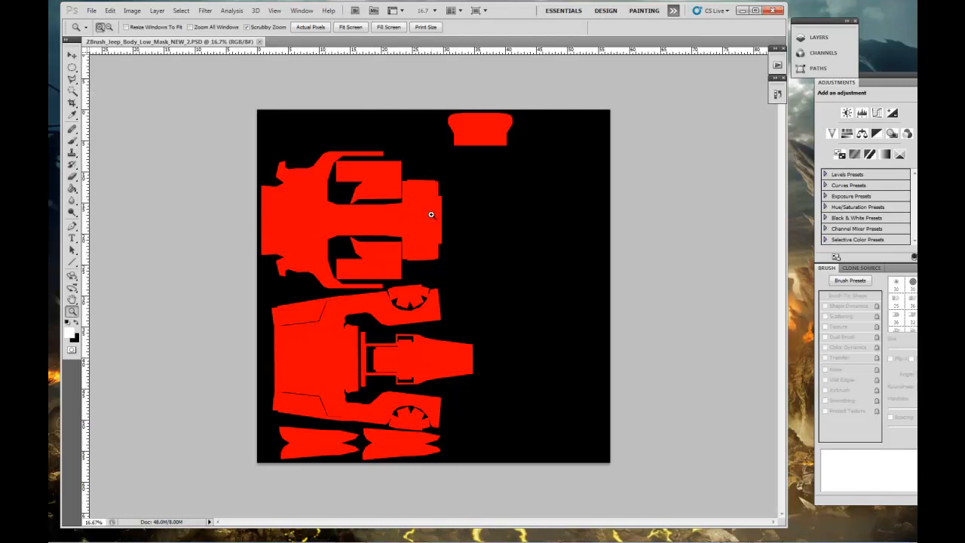
pyautogui.click(431, 213)
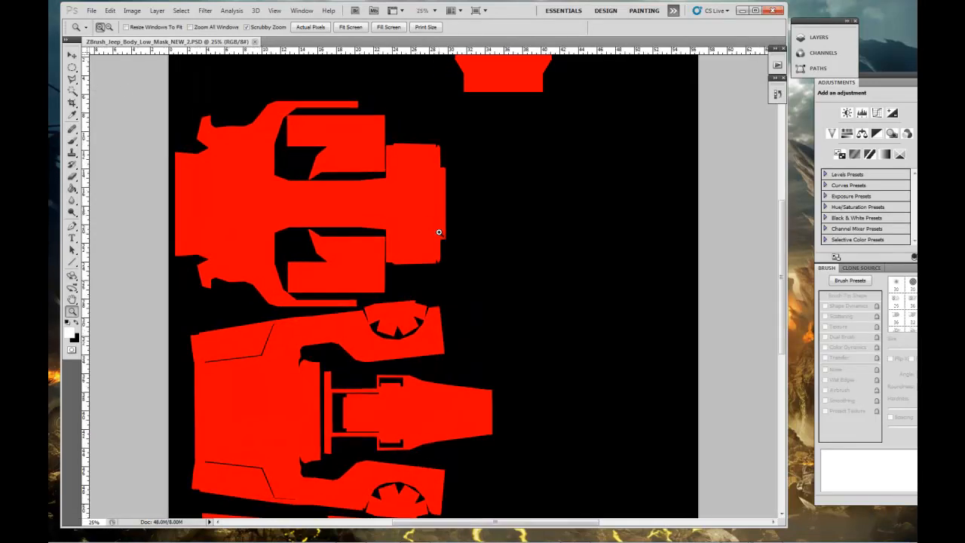
pyautogui.click(351, 176)
pyautogui.scroll(3, 451, 136)
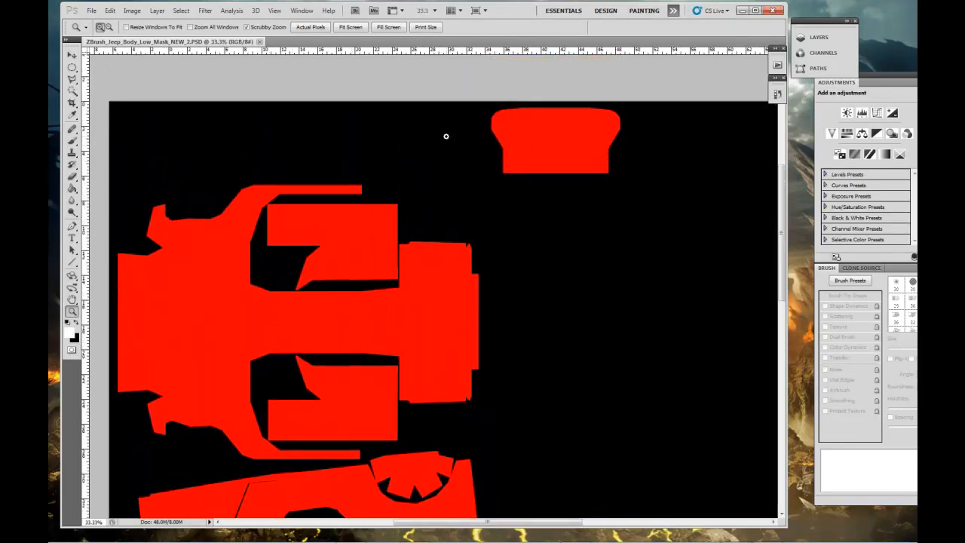
pyautogui.scroll(-4, 445, 134)
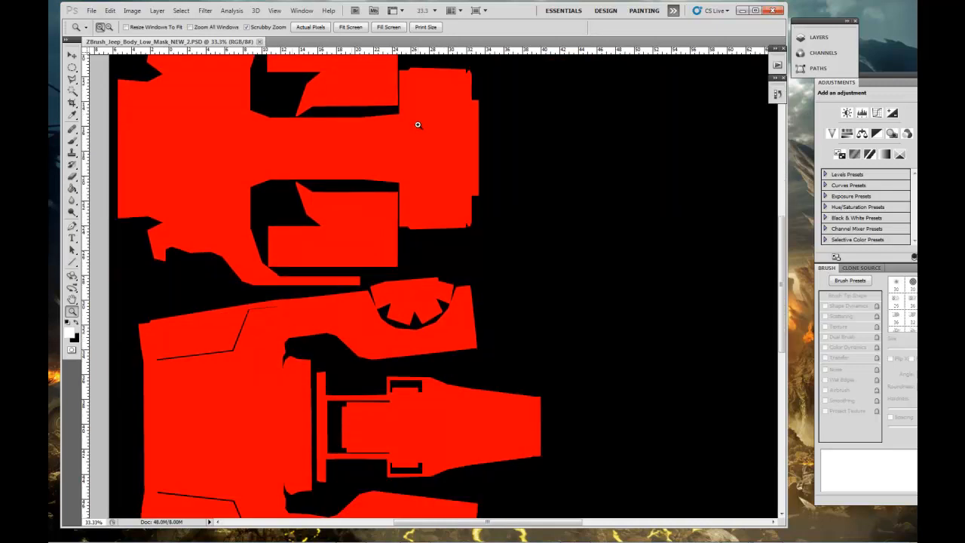
pyautogui.keyDown('alt'); pyautogui.click(435, 128); pyautogui.keyUp('alt')
pyautogui.keyDown('alt'); pyautogui.click(434, 128); pyautogui.keyUp('alt')
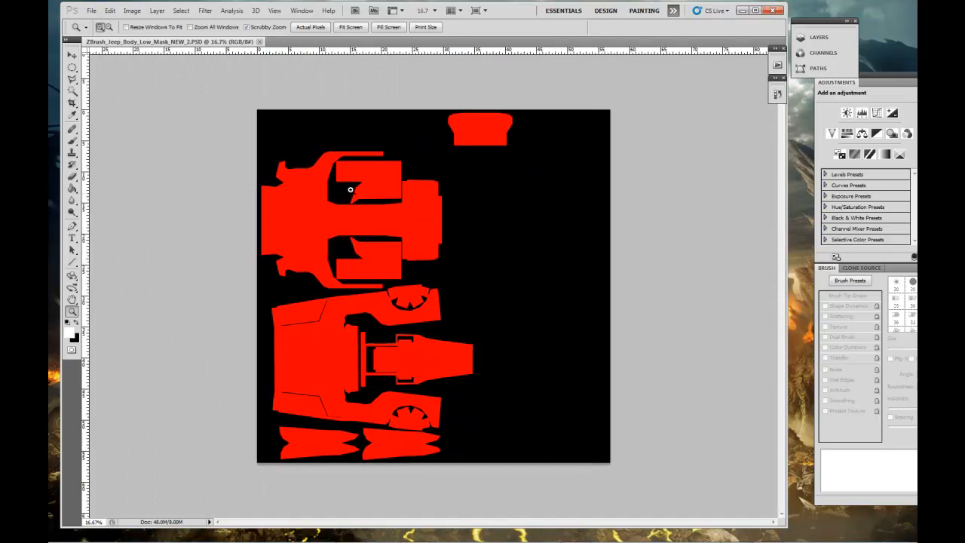
# Step: Convert the locked Background into a regular layer and add an empty layer above it
pyautogui.click(815, 37)
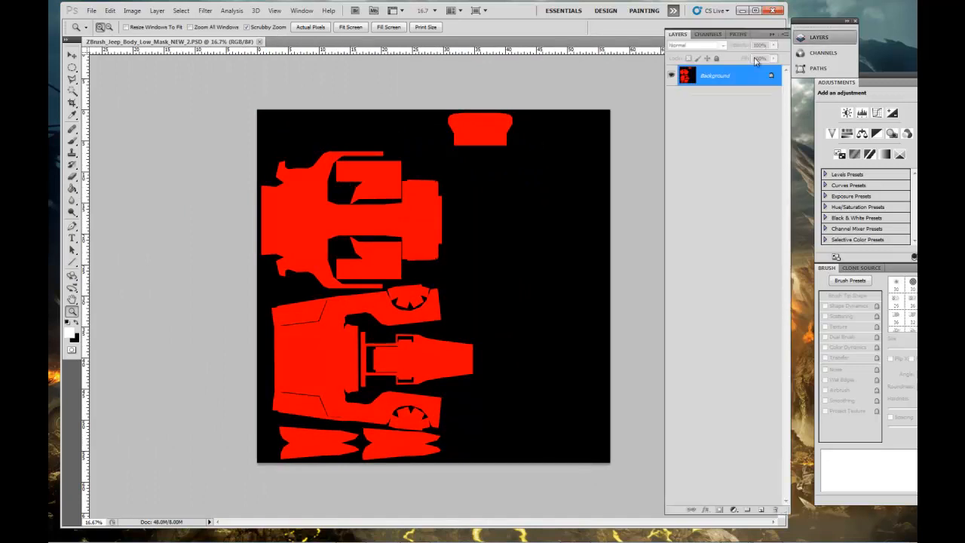
pyautogui.doubleClick(720, 75)
pyautogui.click(752, 287)
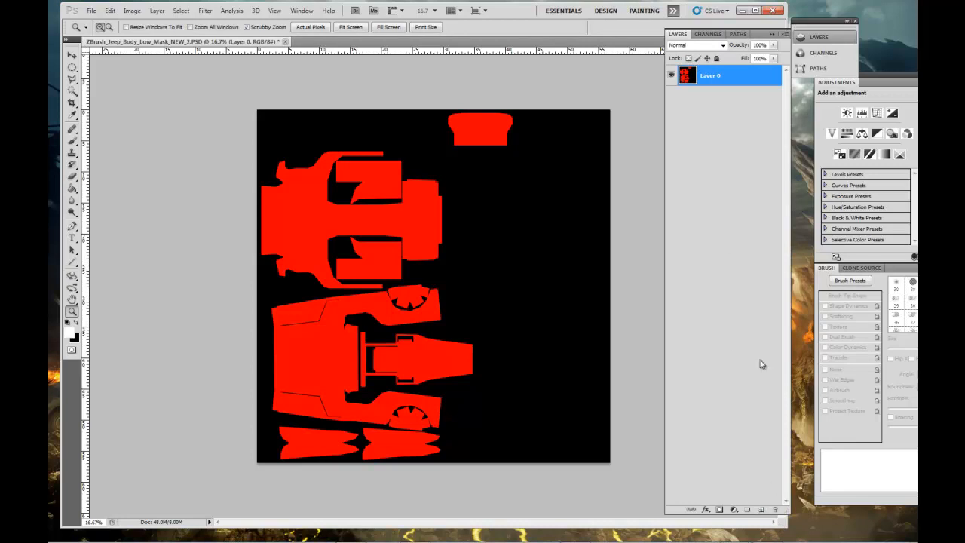
pyautogui.hotkey('ctrl', 'shift', 'alt', 'n')
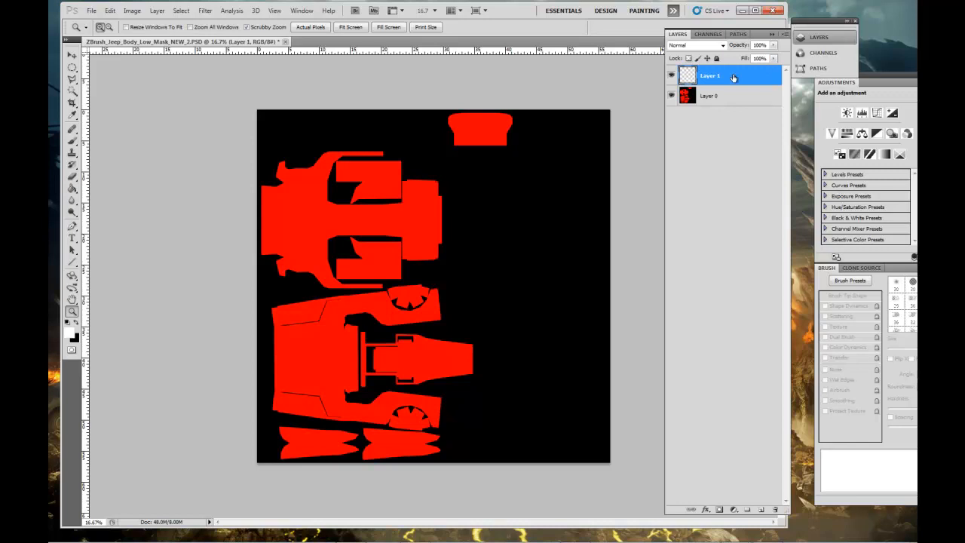
# Step: Select all the red UV shells on Layer 0 with Color Range, sampling the red at a fuzziness of 1
pyautogui.click(716, 95)
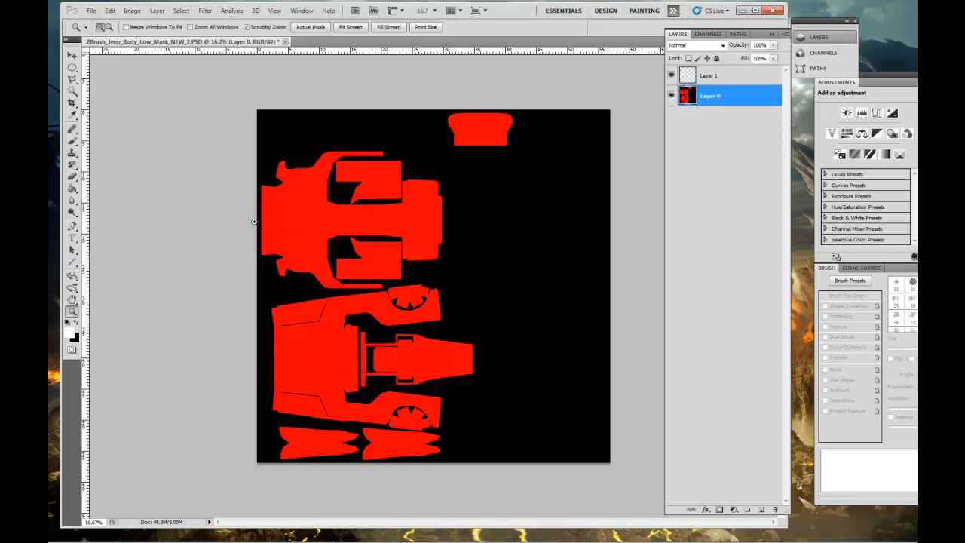
pyautogui.click(182, 11)
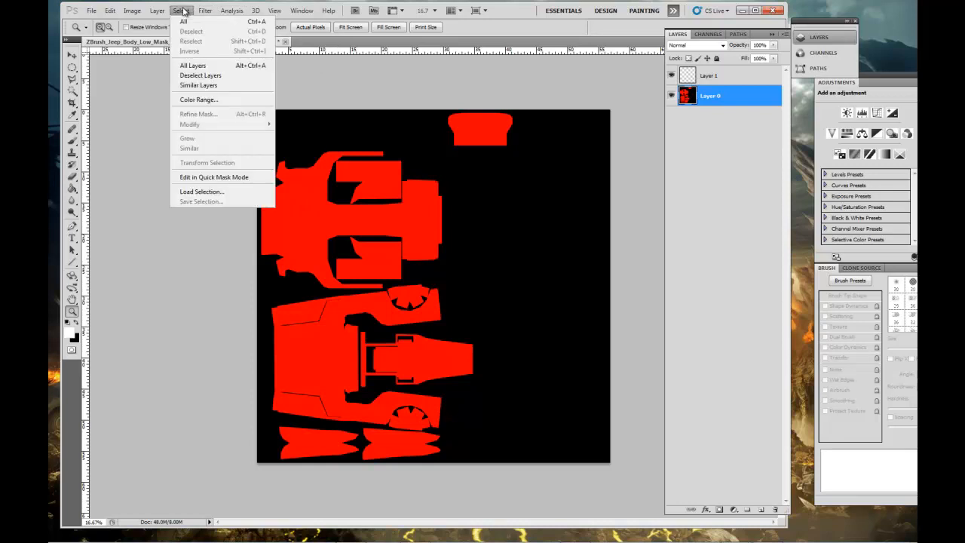
pyautogui.click(223, 99)
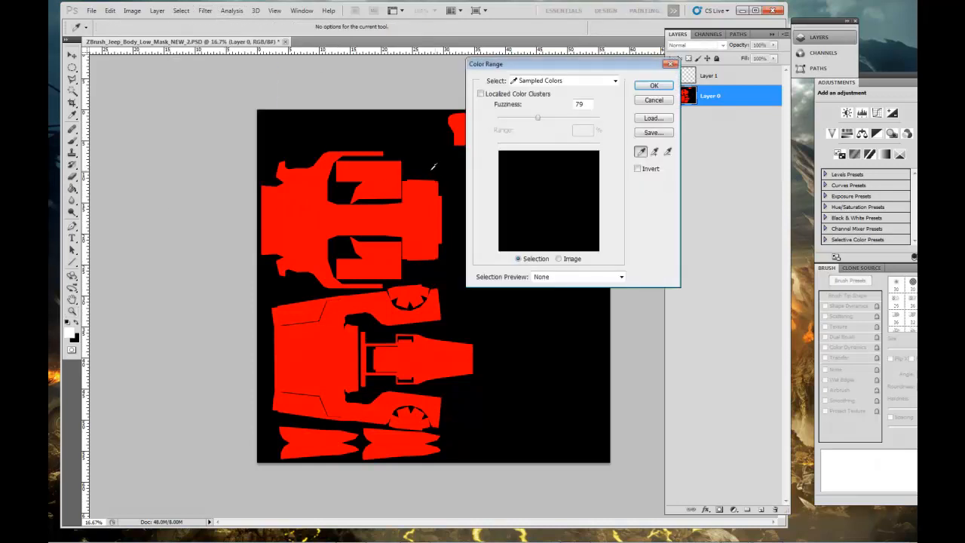
pyautogui.click(293, 204)
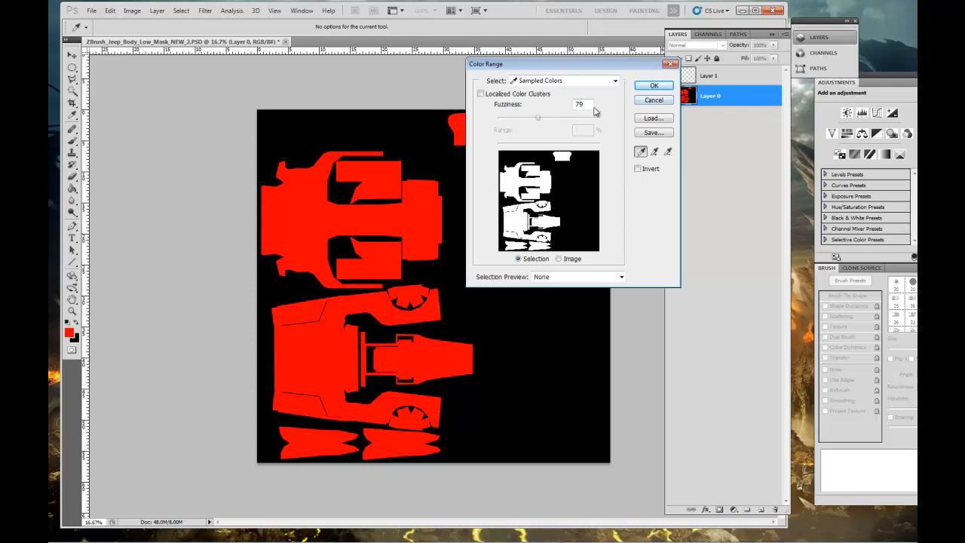
pyautogui.doubleClick(581, 105)
pyautogui.write('1')
pyautogui.press('Return')
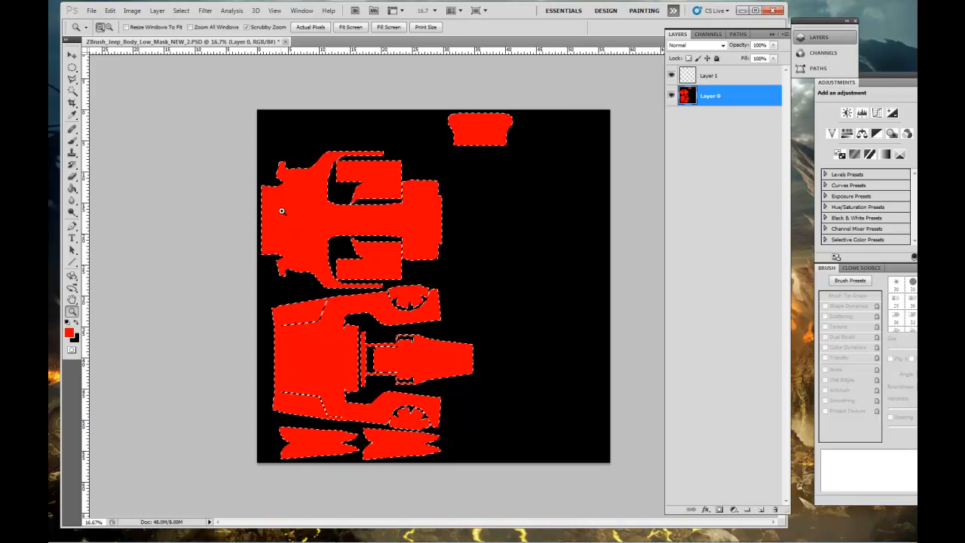
# Step: Copy the selected red shells onto their own layer without leaving a selection active
pyautogui.hotkey('ctrl', 'j')
pyautogui.hotkey('ctrl', 'd')
pyautogui.doubleClick(710, 96)
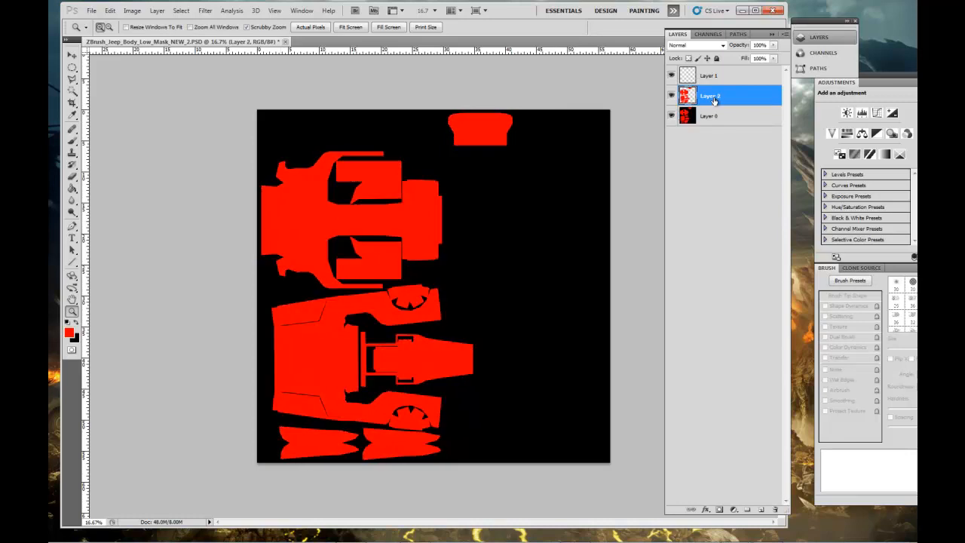
pyautogui.press('Return')
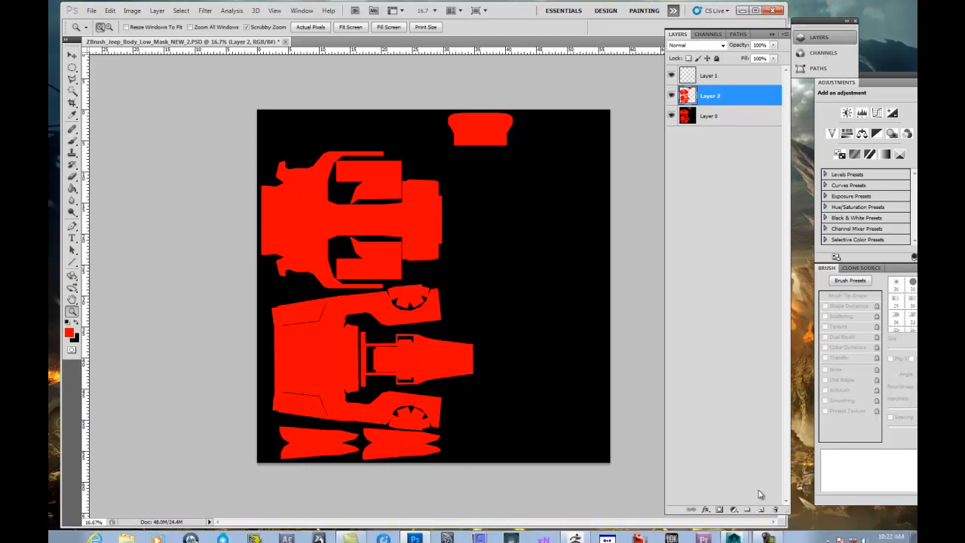
# Step: Add a new layer directly above Layer 0 and fill it with black using the Paint Bucket
pyautogui.click(705, 114)
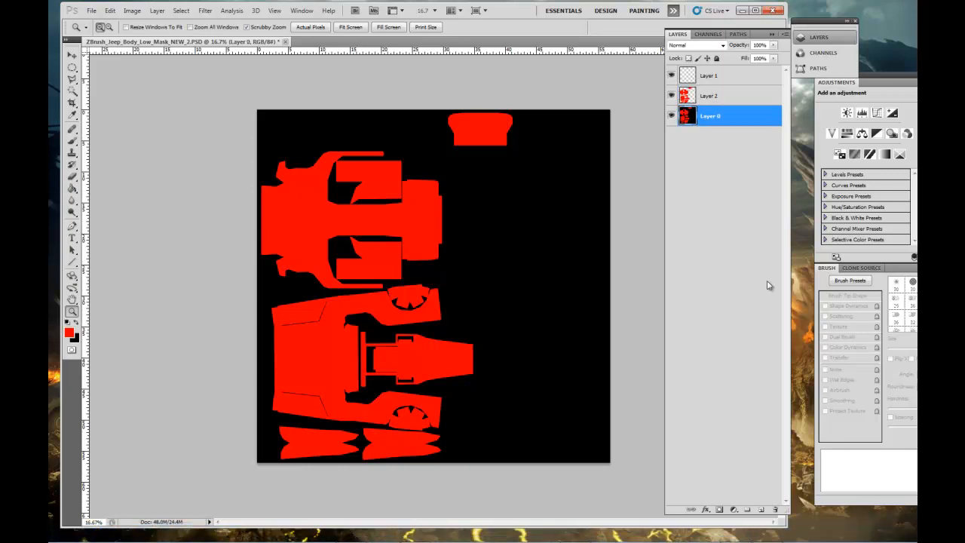
pyautogui.click(761, 510)
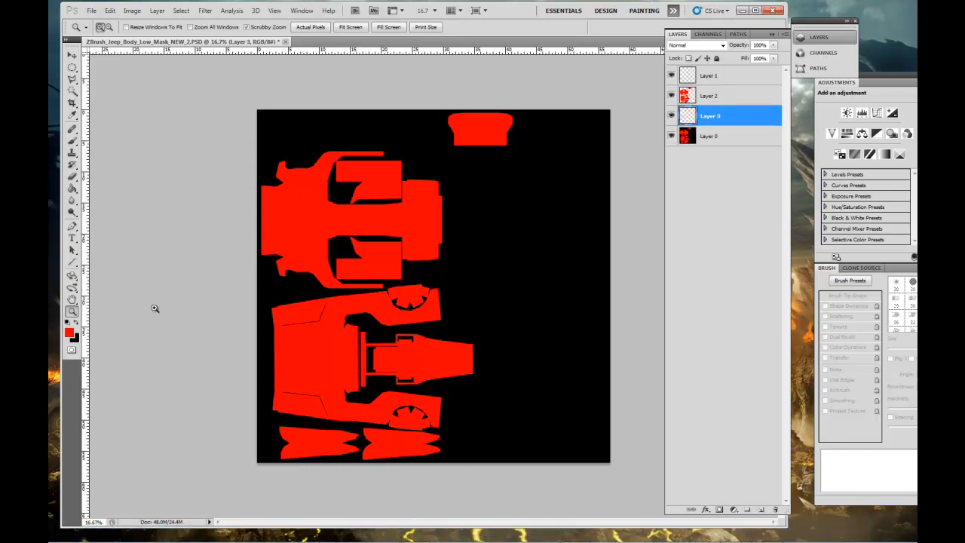
pyautogui.click(77, 323)
pyautogui.click(72, 188)
pyautogui.click(469, 262)
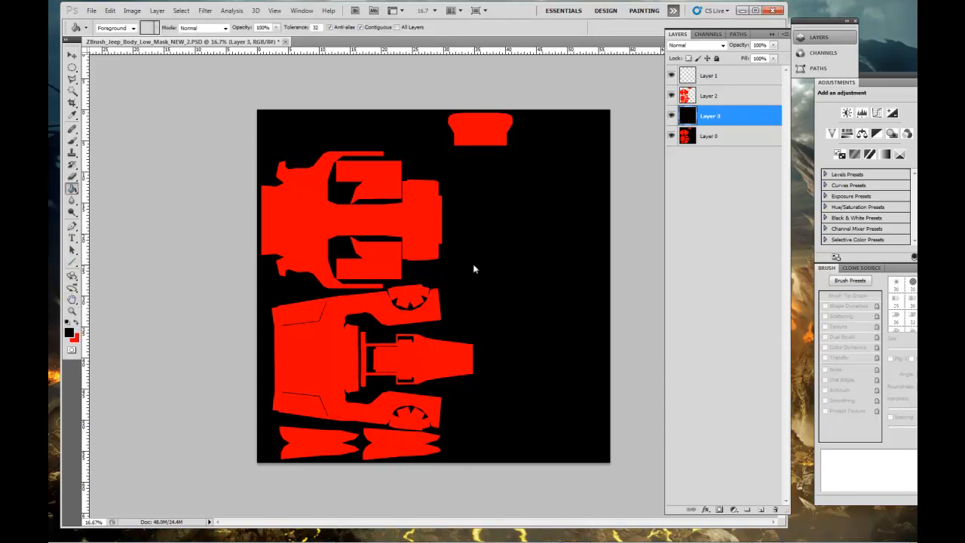
# Step: Hide Layer 0 and check the separated red shells by toggling the visibility of Layer 2, leaving it shown
pyautogui.click(671, 136)
pyautogui.click(671, 95)
pyautogui.click(672, 95)
pyautogui.click(672, 96)
pyautogui.click(672, 96)
pyautogui.click(672, 95)
pyautogui.click(672, 96)
# Step: Try selecting the red shells on Layer 2 by inverting a Magic Wand selection of the surrounding empty area
pyautogui.click(712, 96)
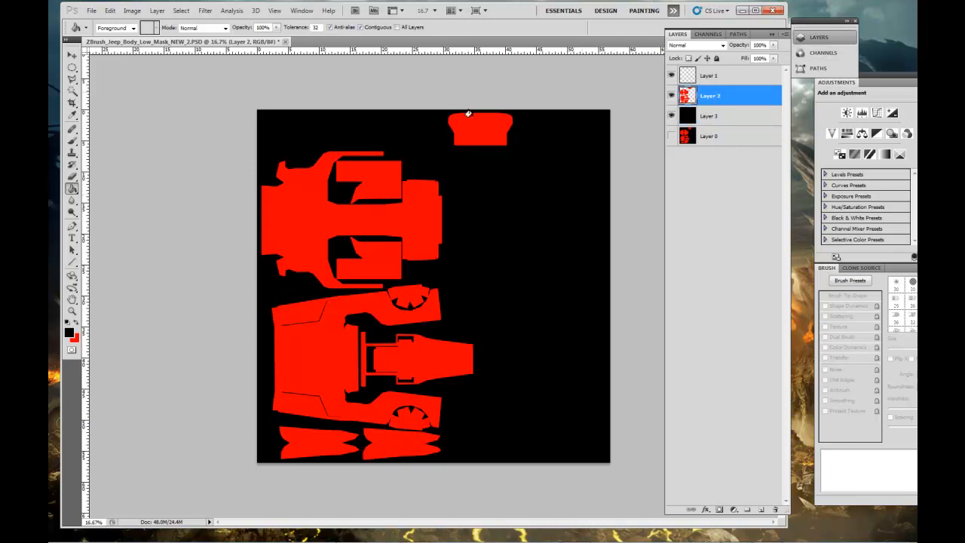
pyautogui.click(72, 91)
pyautogui.click(531, 288)
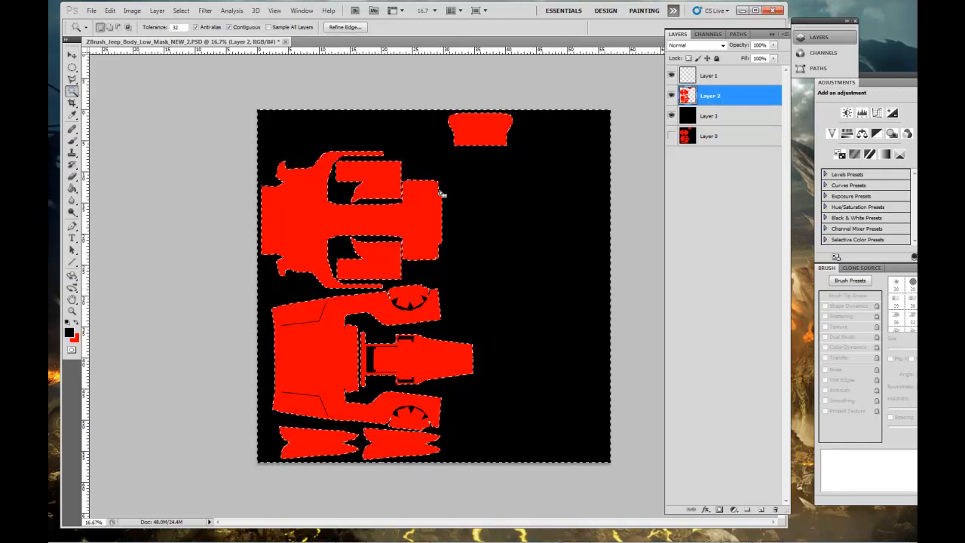
pyautogui.click(181, 10)
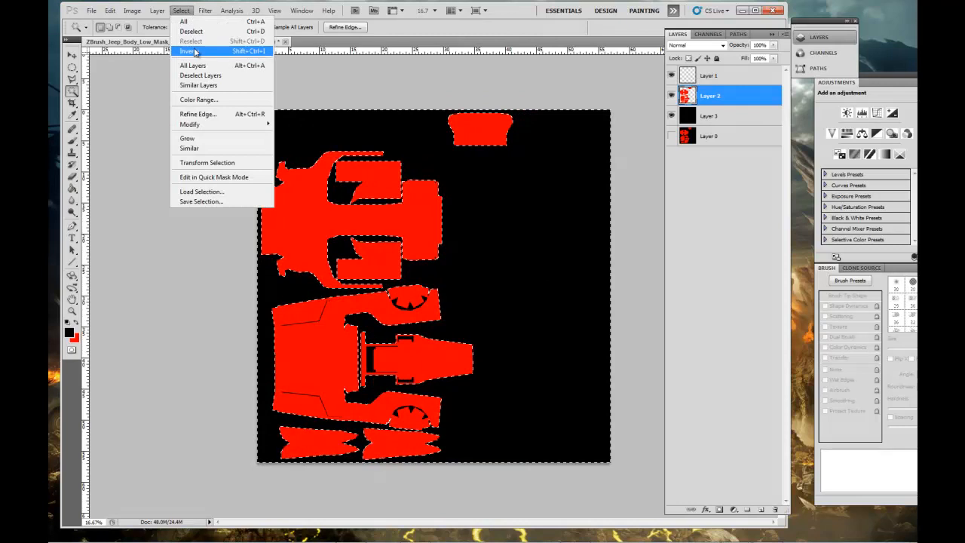
pyautogui.click(193, 52)
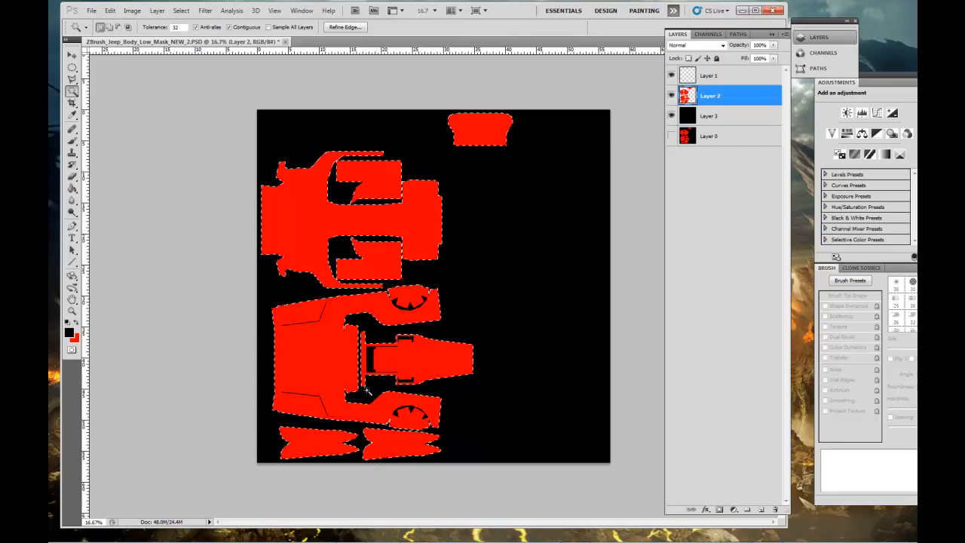
pyautogui.hotkey('ctrl', 'd')
pyautogui.press('v')
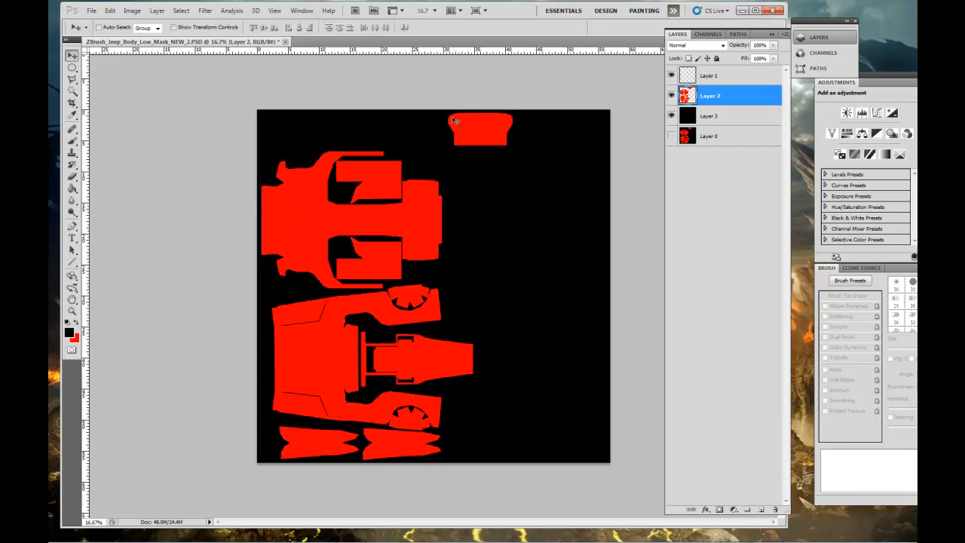